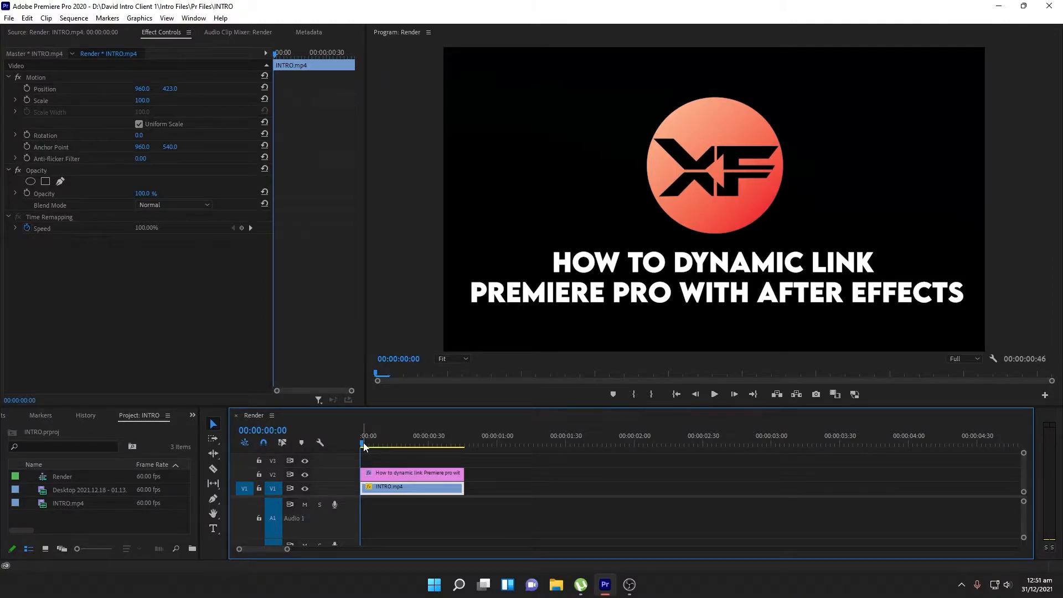
At frame 18, toggle the visibility of the V2 and V1 tracks off and on to check what each contains
left_click_drag(364, 447, 401, 445)
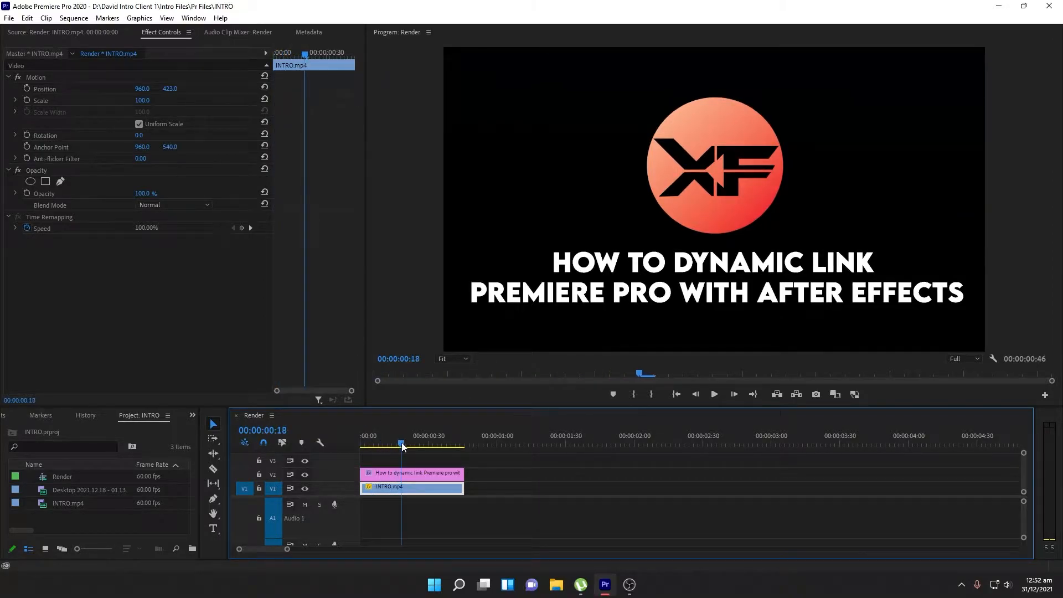
left_click(305, 475)
left_click(305, 475)
left_click(305, 488)
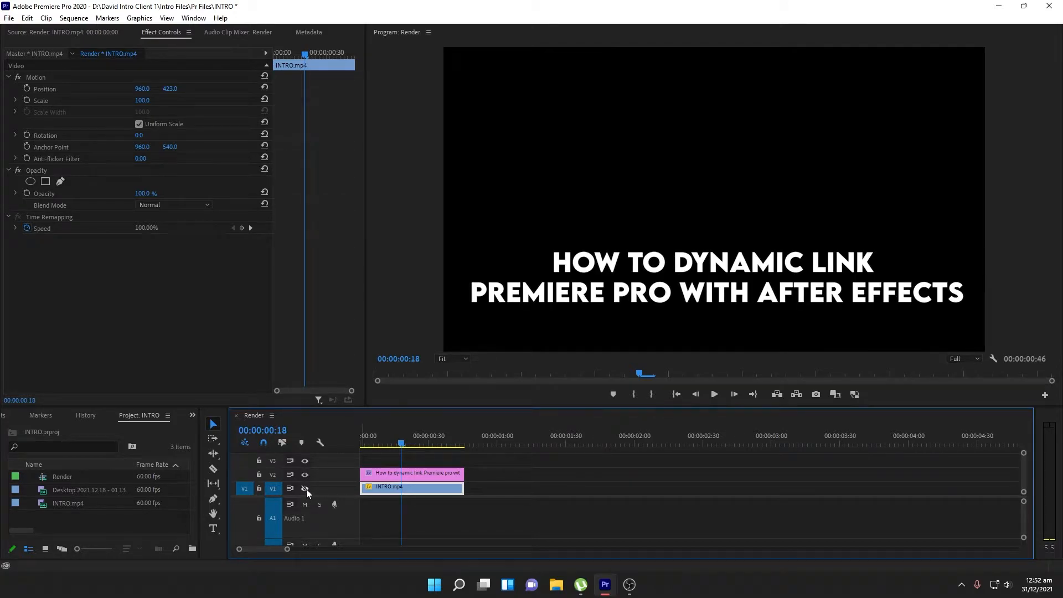
left_click(305, 489)
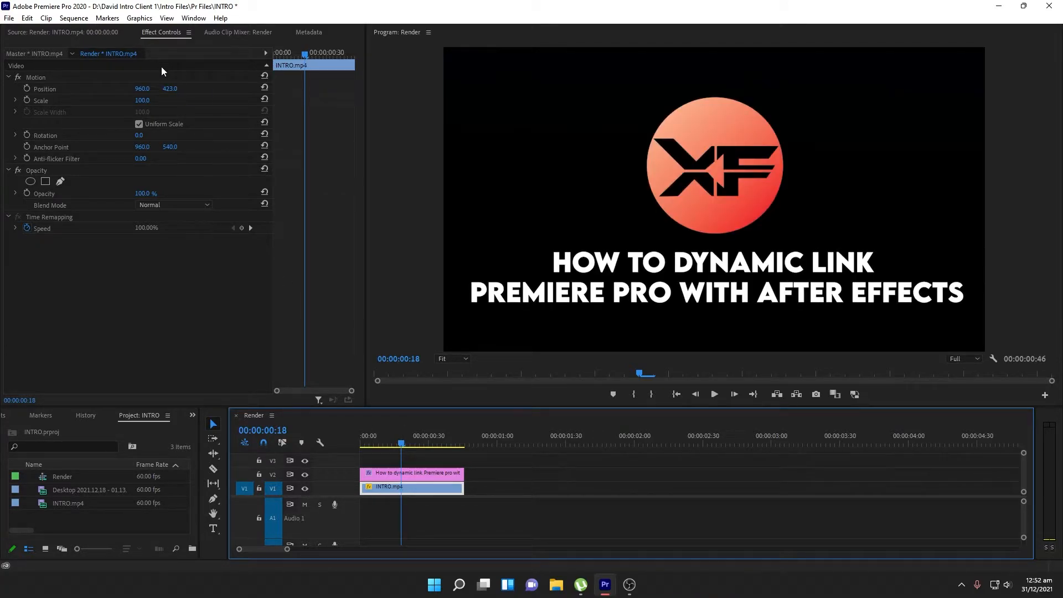
Raise the INTRO.mp4 logo by setting its vertical position to 286, and hide the V2 title track
left_click_drag(170, 89, 94, 89)
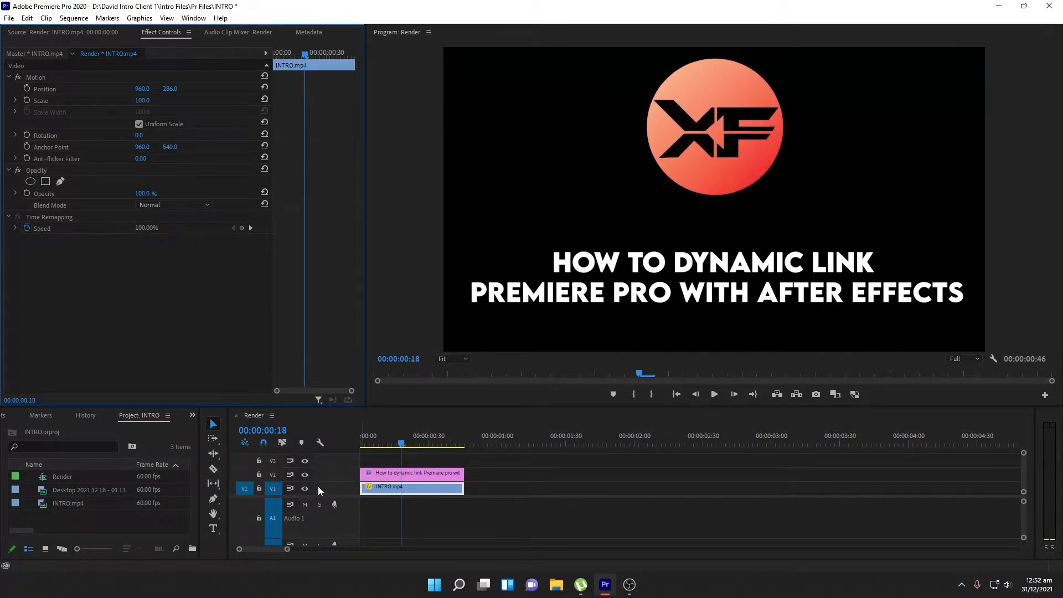
left_click(392, 474)
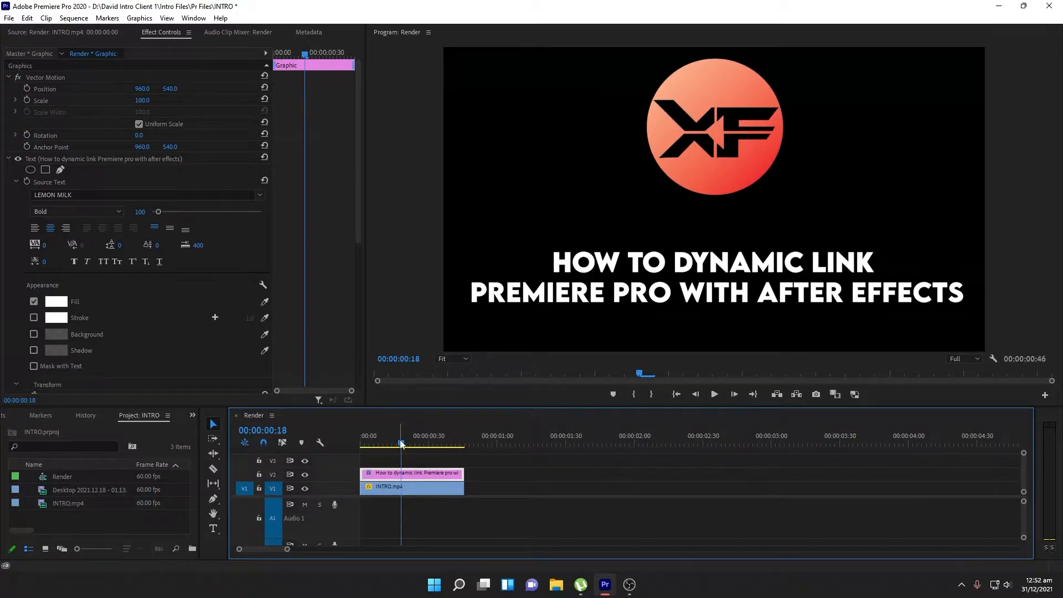
left_click(407, 490)
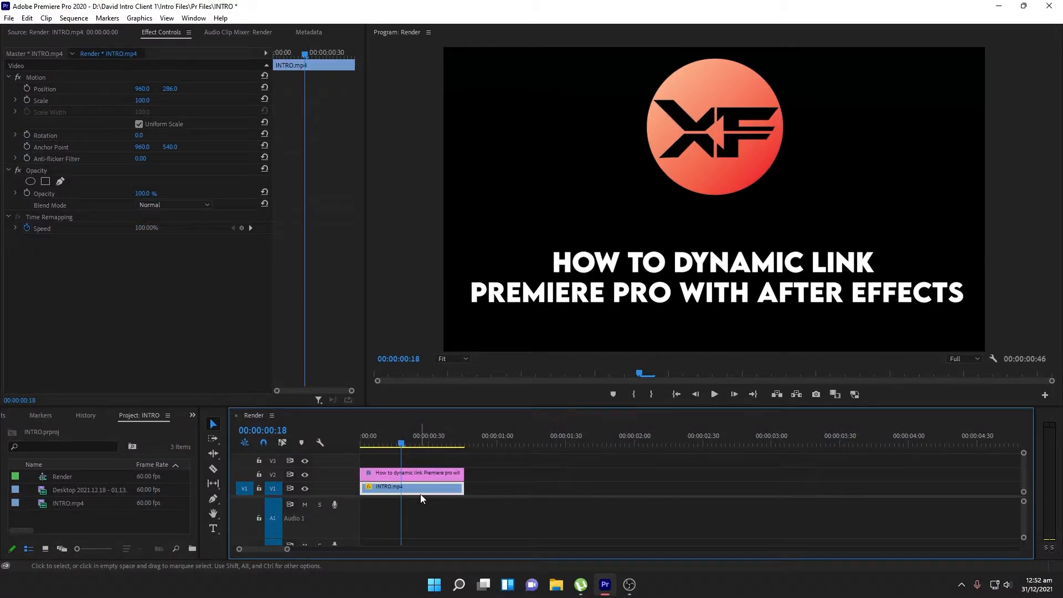
left_click(419, 473)
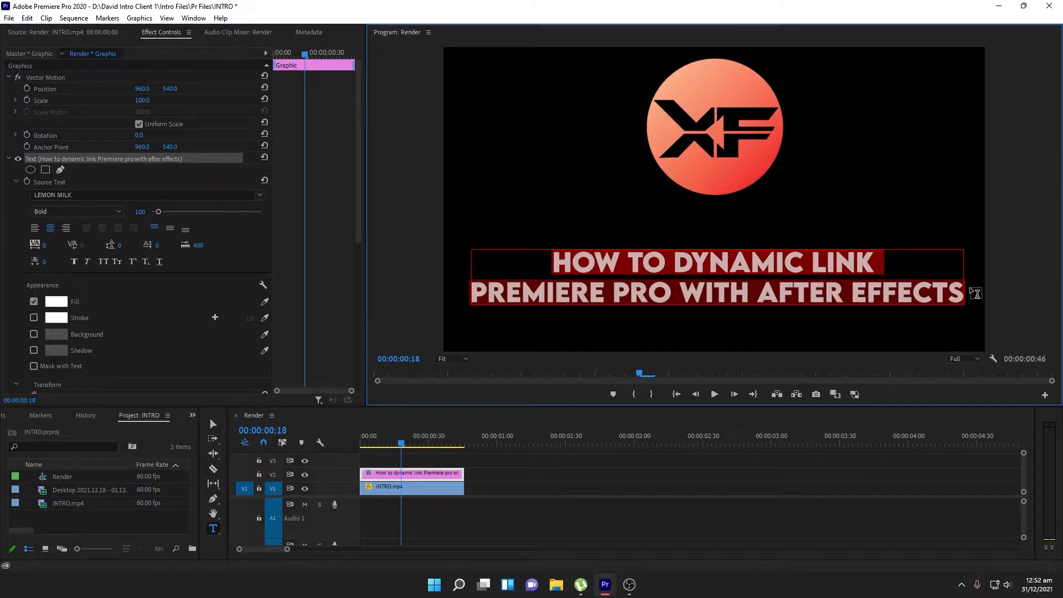
left_click(305, 474)
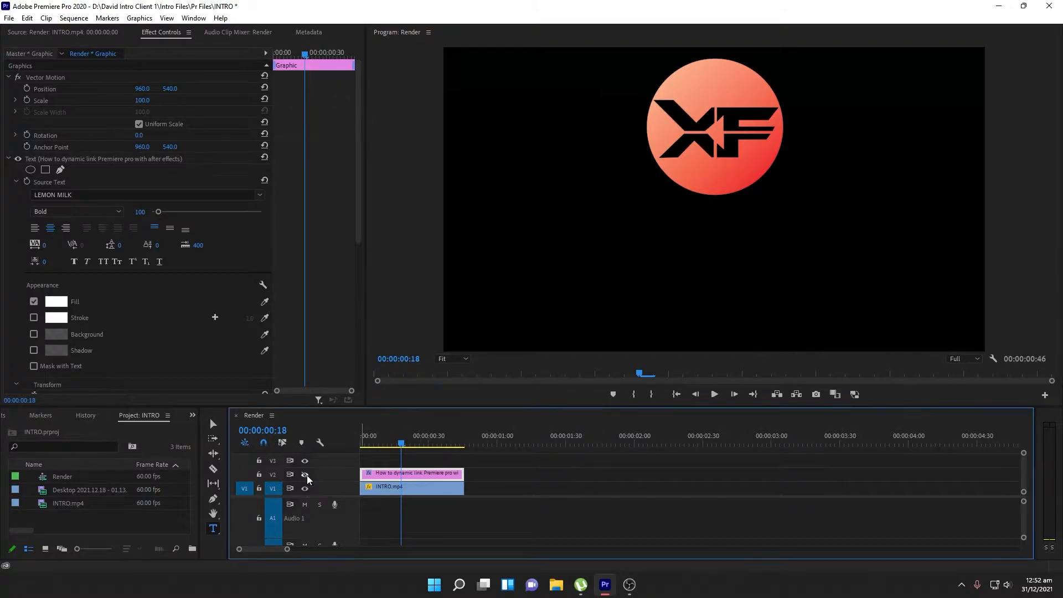
Replace the INTRO.mp4 clip on V1 with an After Effects composition
left_click(396, 487)
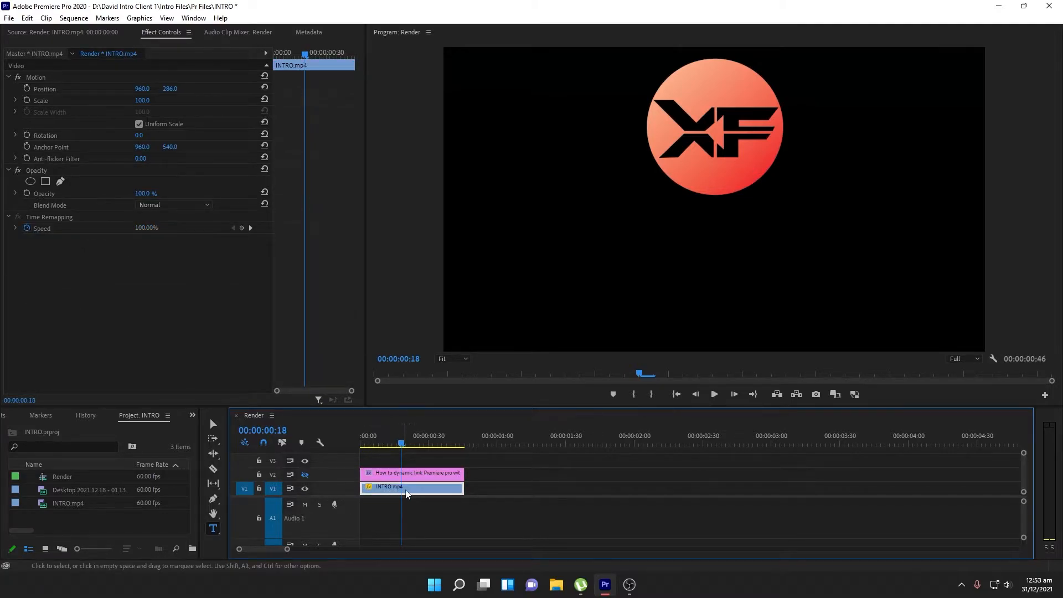
left_click(305, 488)
left_click(304, 488)
right_click(438, 494)
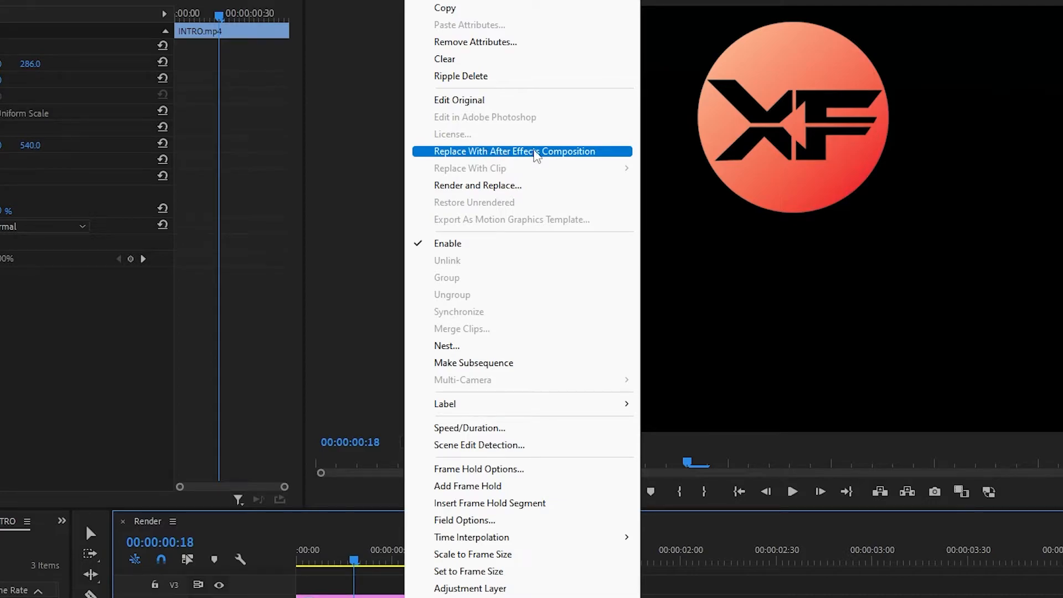
left_click(559, 153)
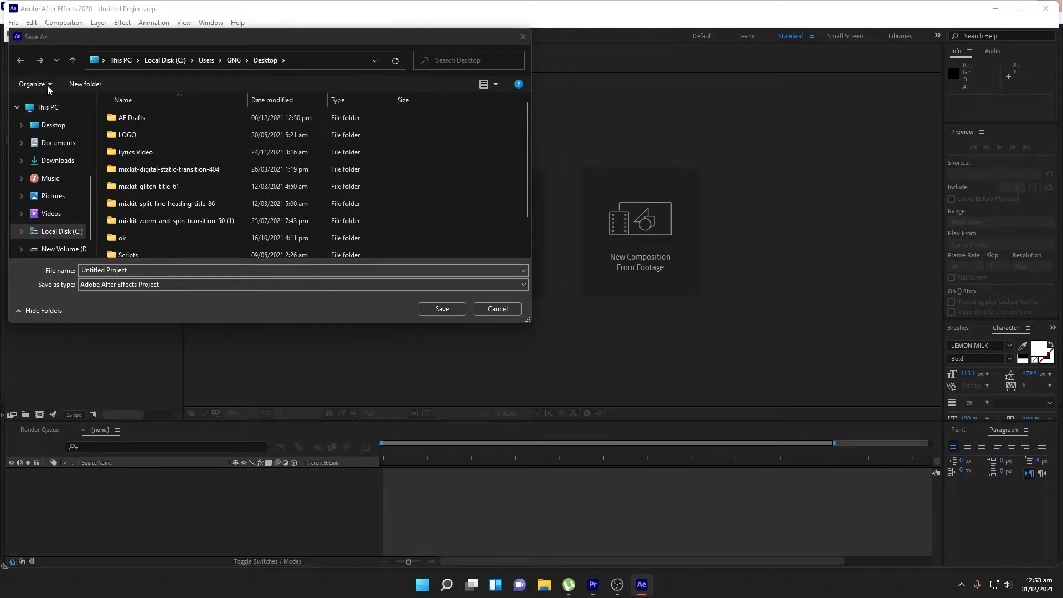
Save the new After Effects project on the Desktop under the file name xfinity
scroll(56, 192, "up", 1)
scroll(55, 193, "up", 3)
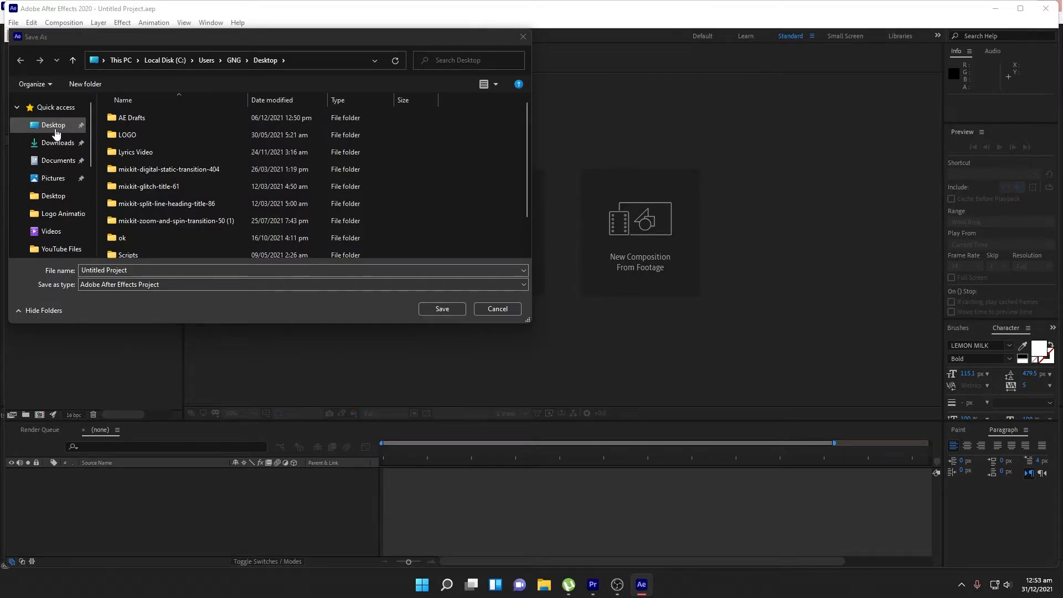
left_click(55, 131)
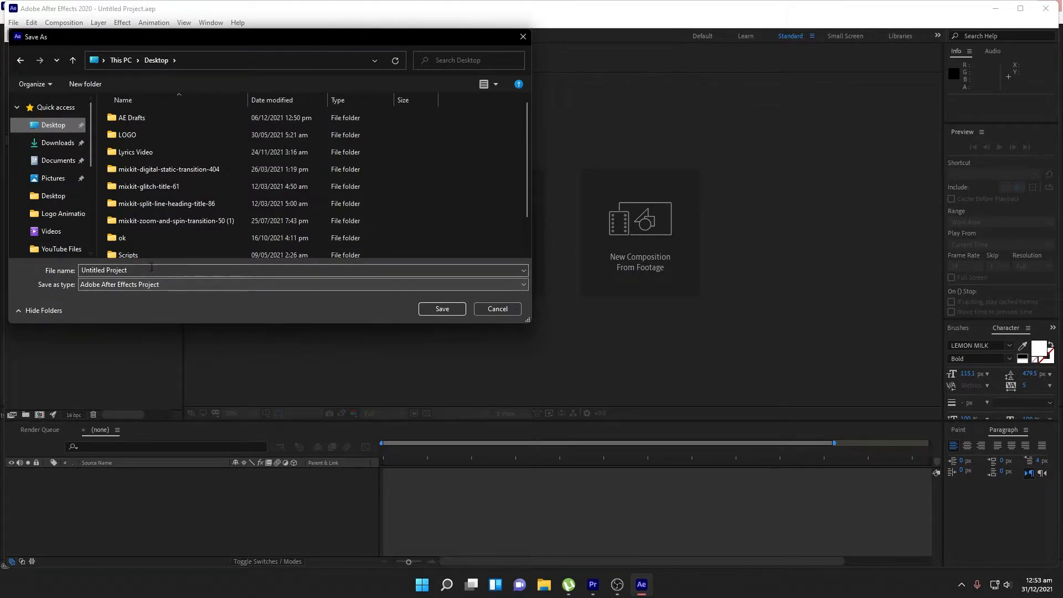
left_click(152, 268)
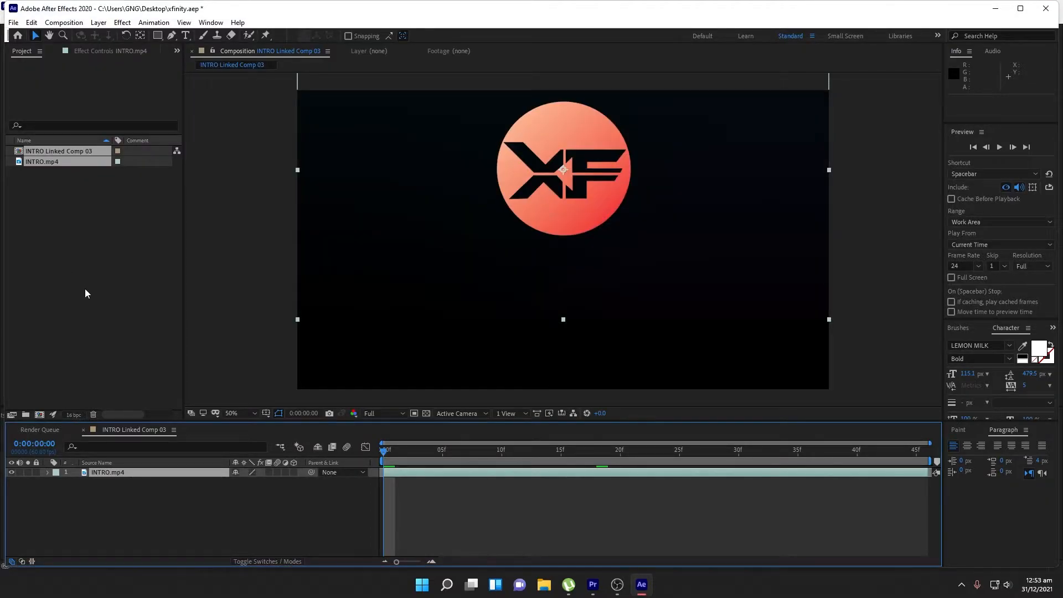
Examine the linked composition and the INTRO.mp4 footage in the project, and its layer in the timeline
left_click(73, 154)
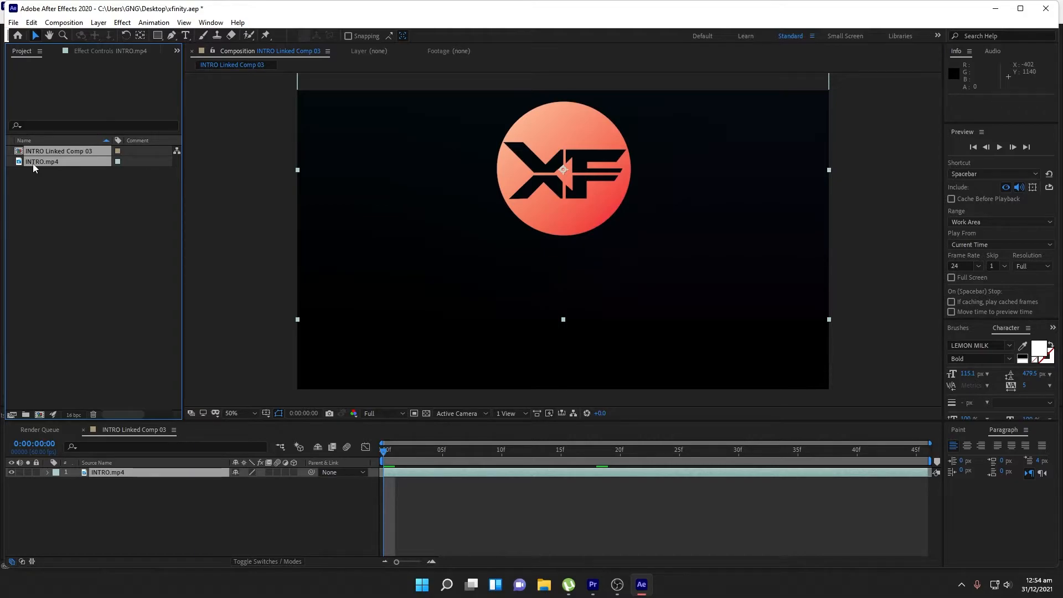
left_click(49, 192)
left_click(40, 165)
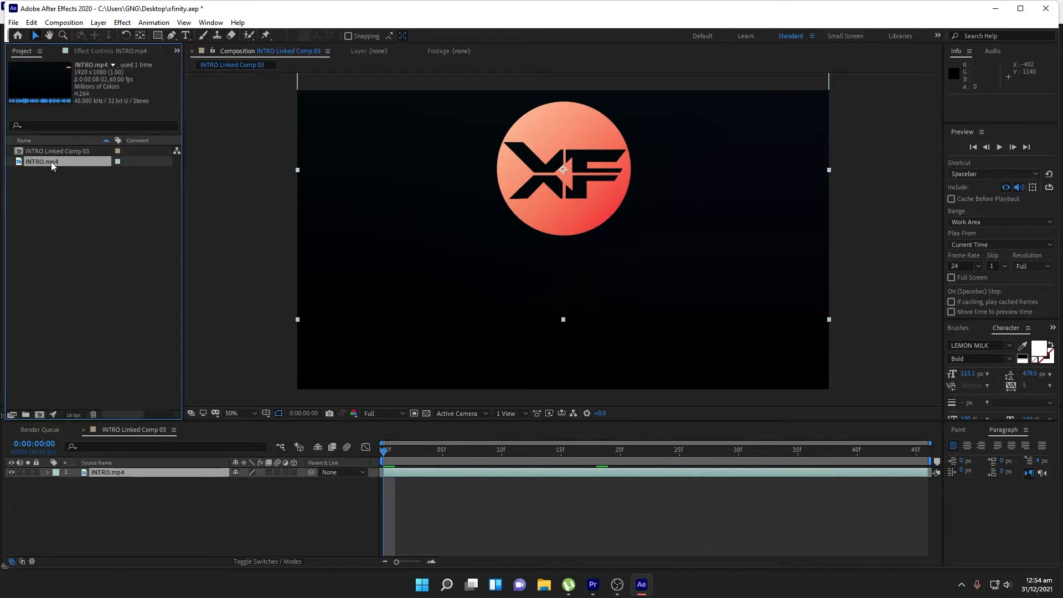
left_click(88, 496)
left_click(107, 475)
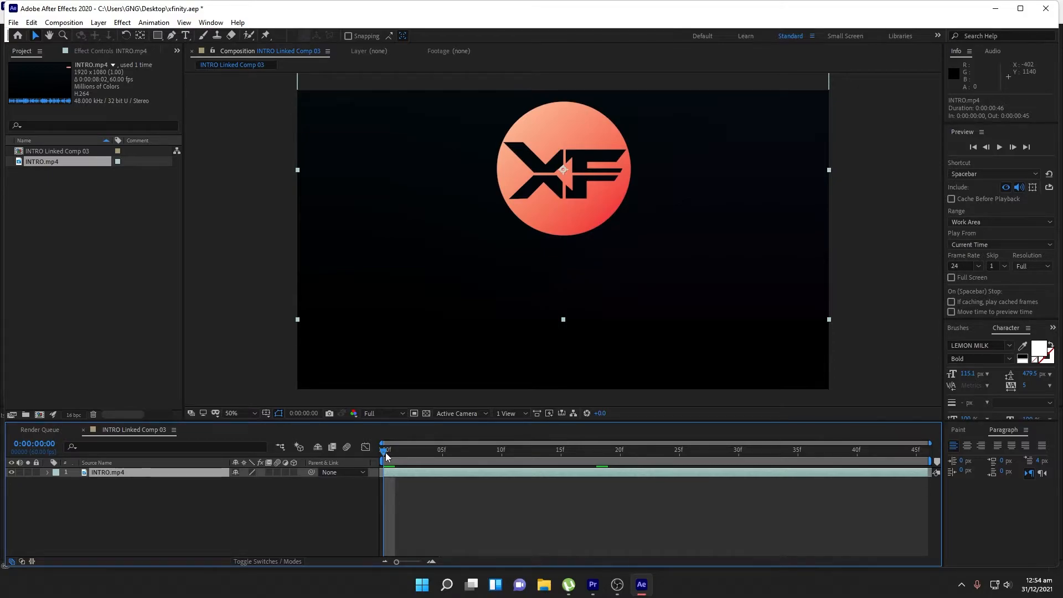
Switch to Premiere Pro to check the linked comp clip in its timeline, then return to After Effects and maximize its window
left_click(997, 8)
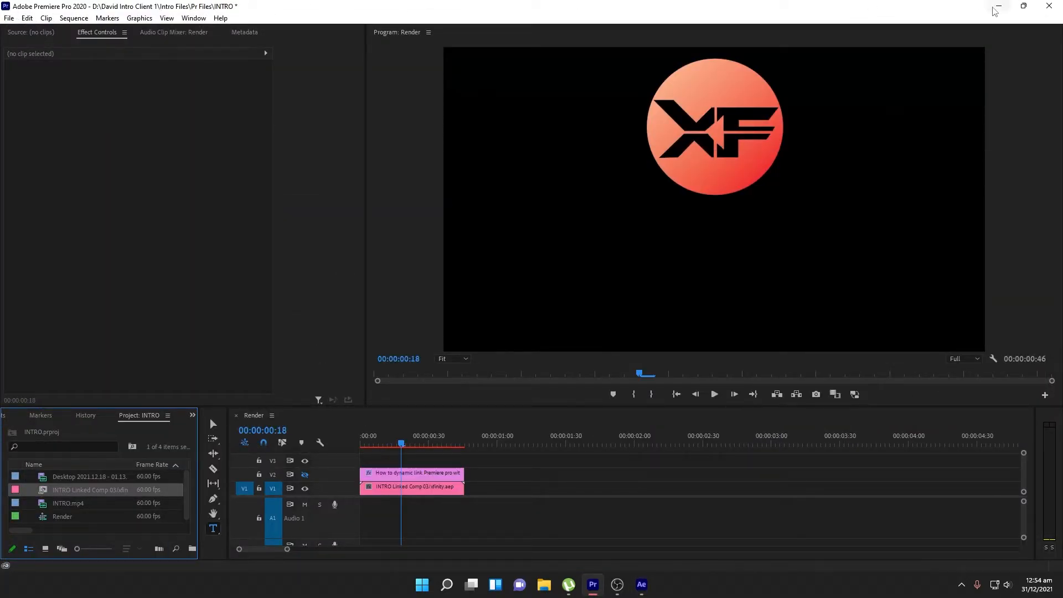
left_click(999, 7)
left_click(593, 584)
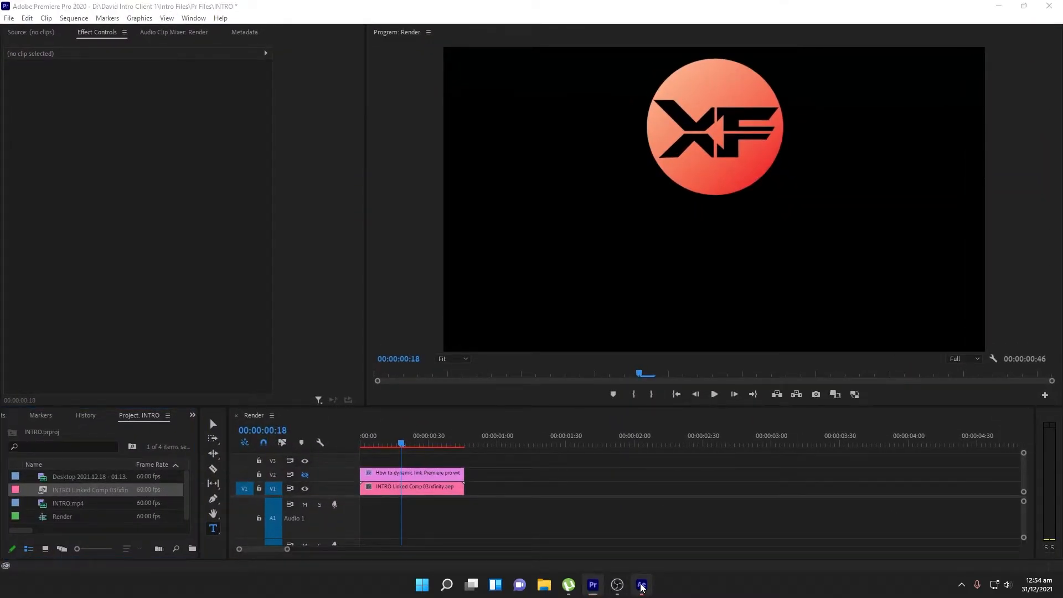
left_click(642, 585)
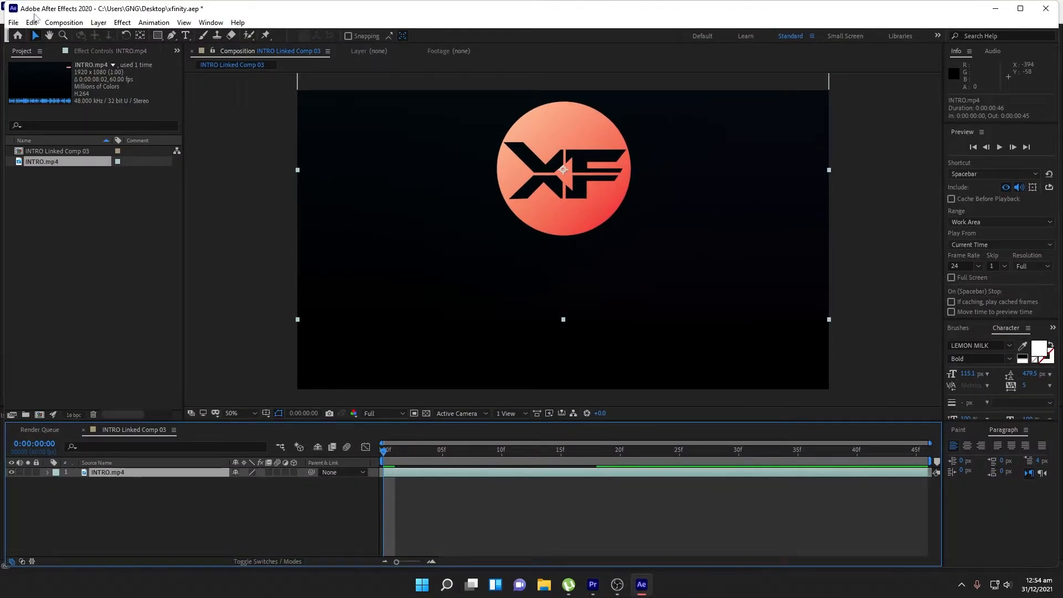
double_click(96, 14)
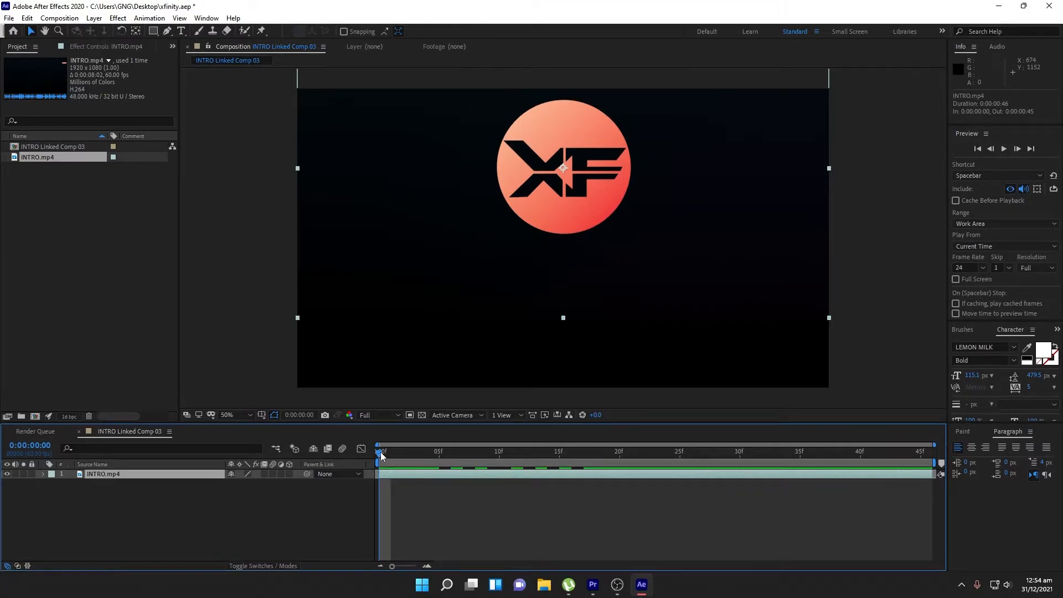
Animate the INTRO.mp4 layer's Scale with a 100% keyframe at frame 2 and a 173% keyframe at frame 25
mouse_move(380, 455)
left_mouse_down()
mouse_move(921, 459)
mouse_move(382, 457)
left_mouse_up()
key("s")
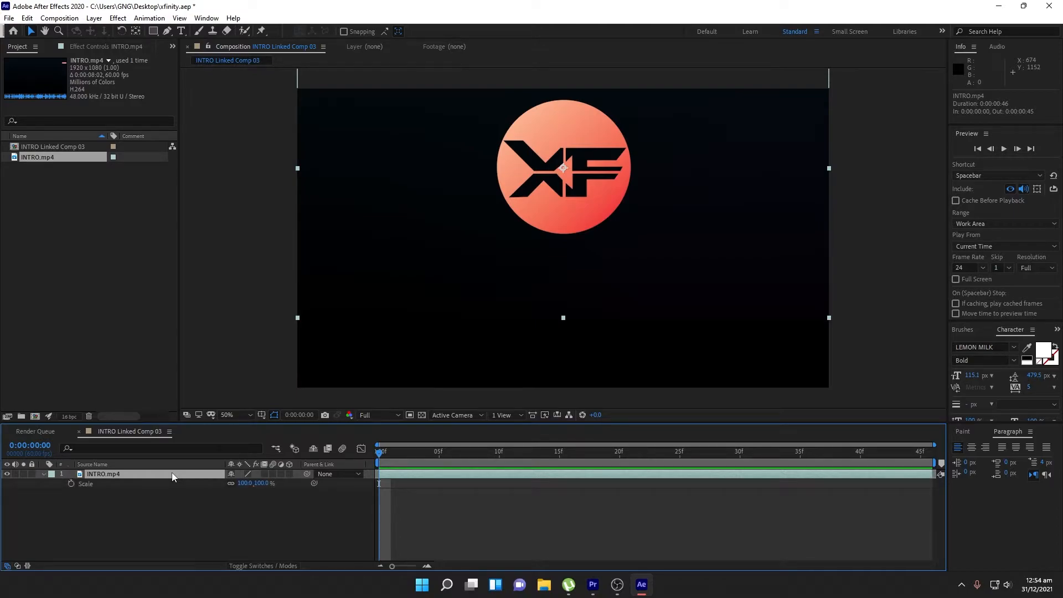
left_click_drag(379, 453, 403, 454)
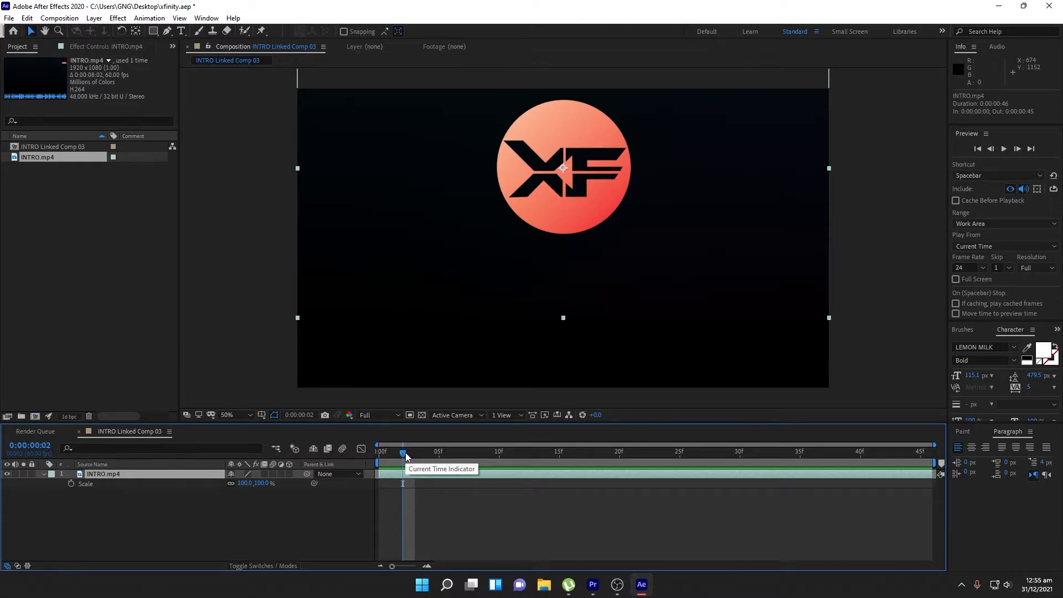
left_click(71, 483)
left_click_drag(403, 453, 679, 451)
left_click_drag(239, 484, 280, 489)
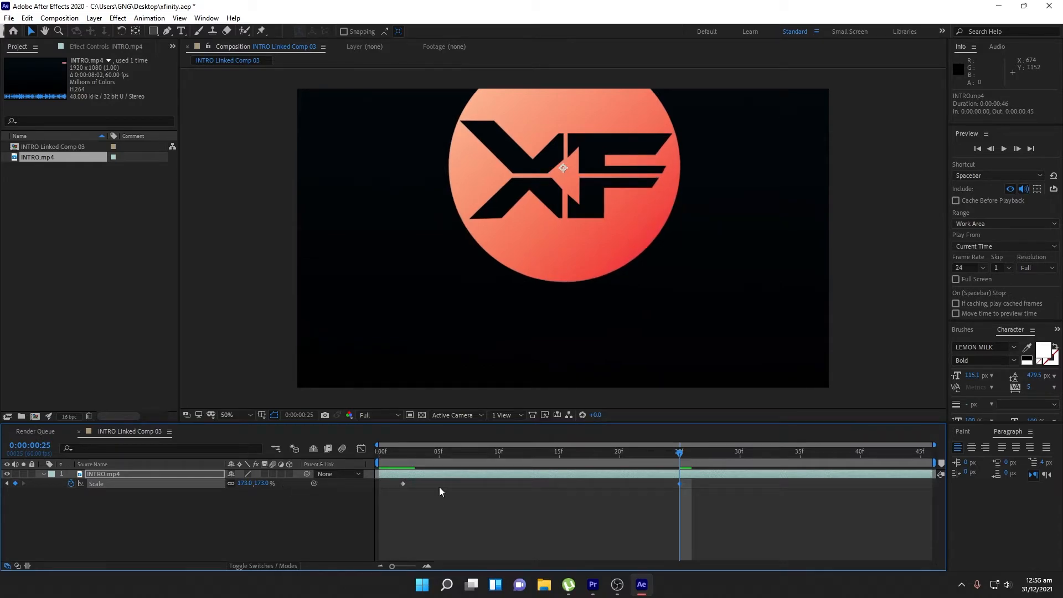
Animate the INTRO.mp4 layer's Position with keyframes at 960, 286 on frame 2 and 960, 525 on frame 26
left_click_drag(439, 453, 402, 455)
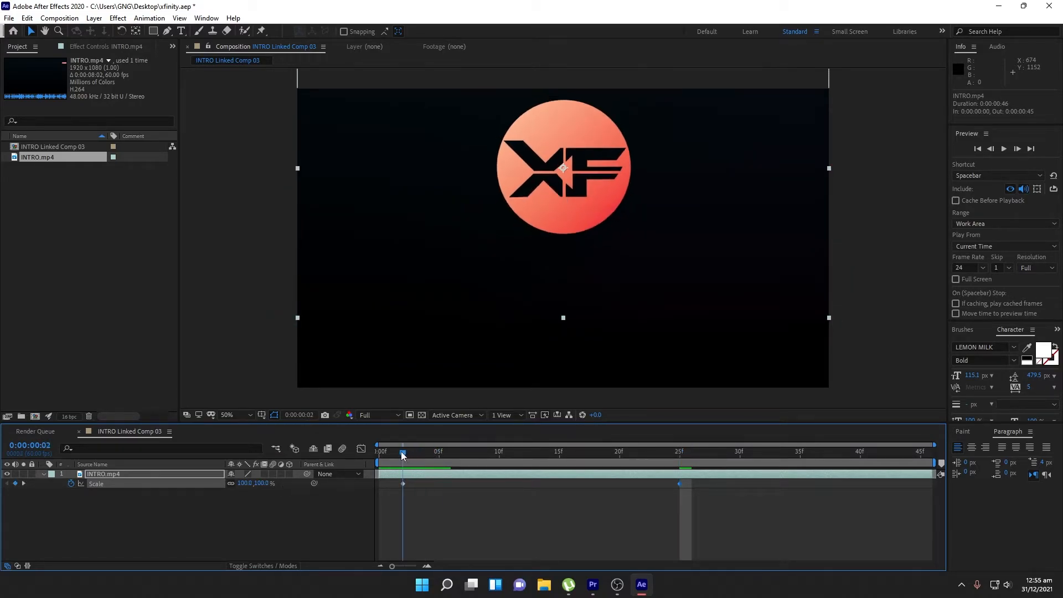
left_click(100, 477)
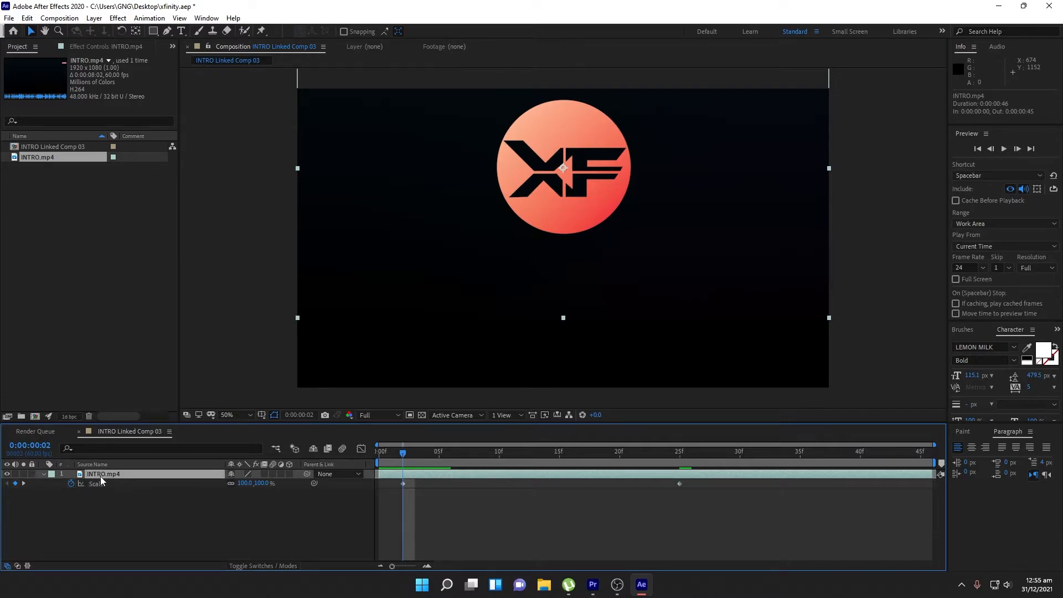
key("p")
left_click(71, 483)
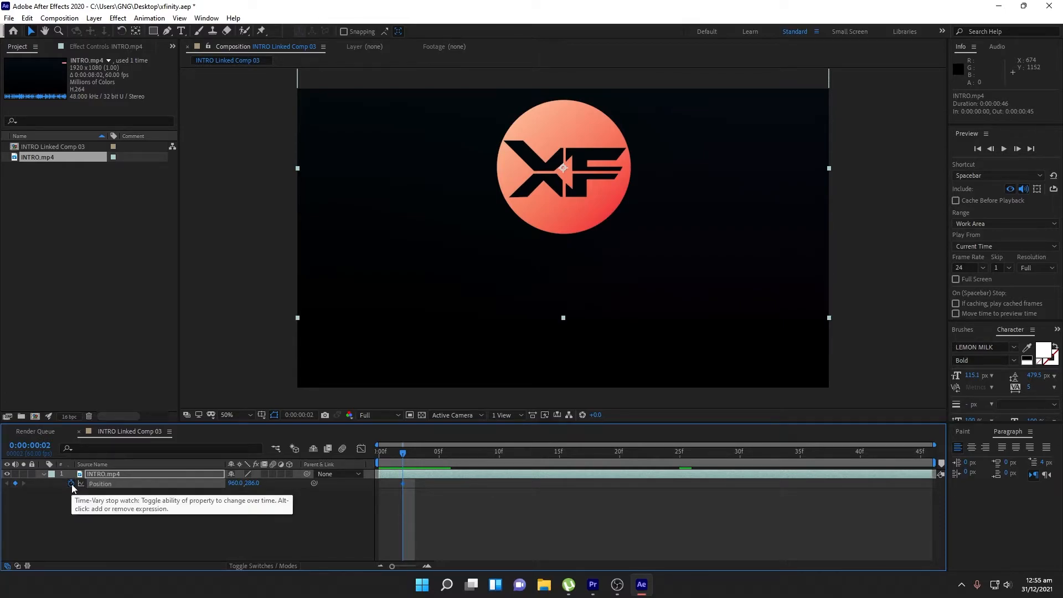
left_click(490, 457)
left_click_drag(490, 457, 696, 457)
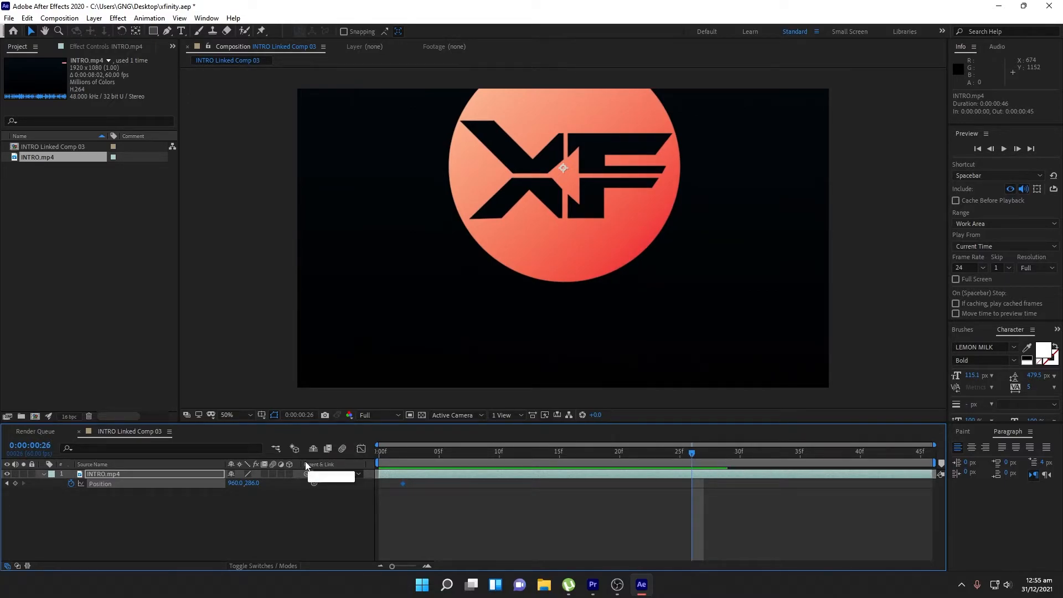
left_click_drag(247, 484, 403, 471)
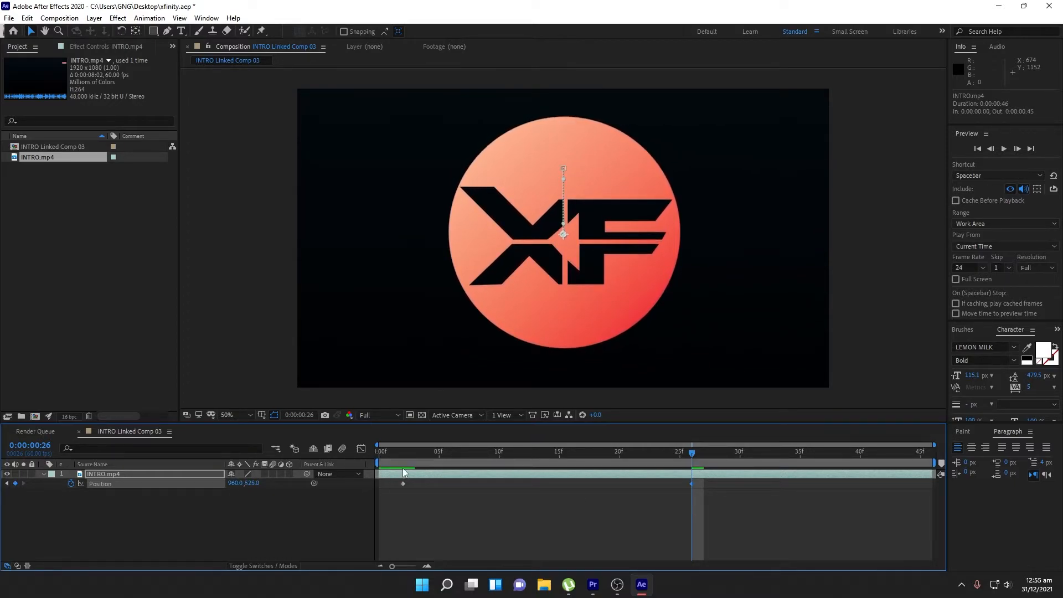
Check the layer's transform keyframes and preview the logo animation from the first frame
left_click(43, 474)
left_click(43, 474)
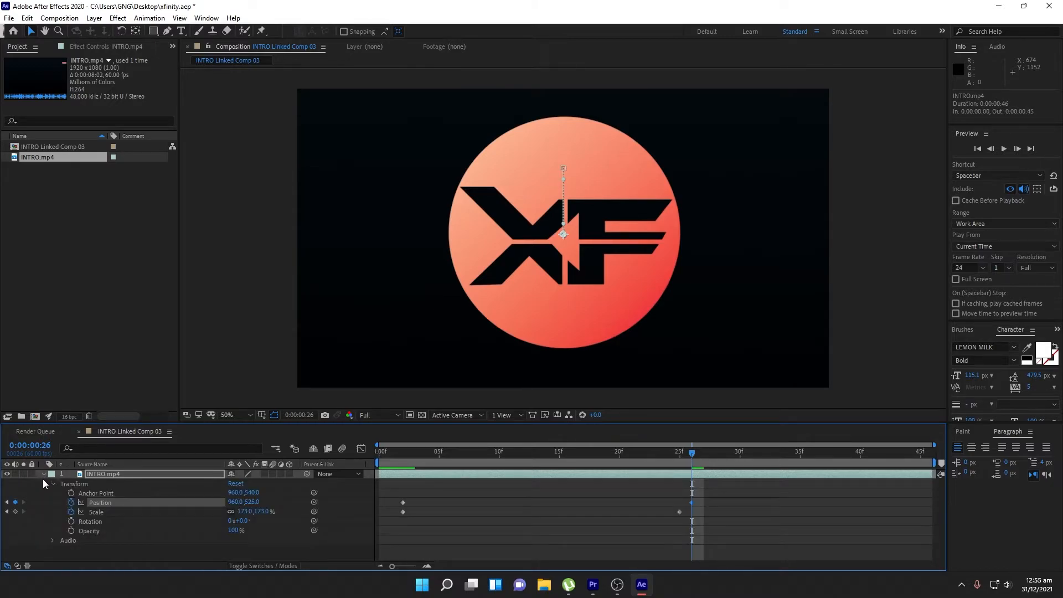
left_click(43, 474)
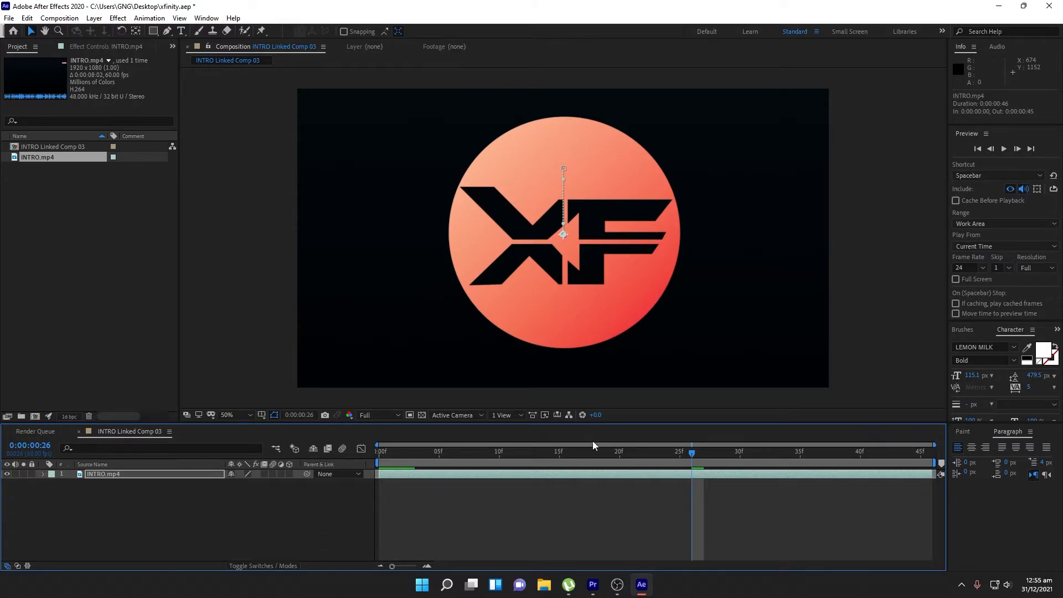
left_click_drag(692, 454, 362, 457)
key("space")
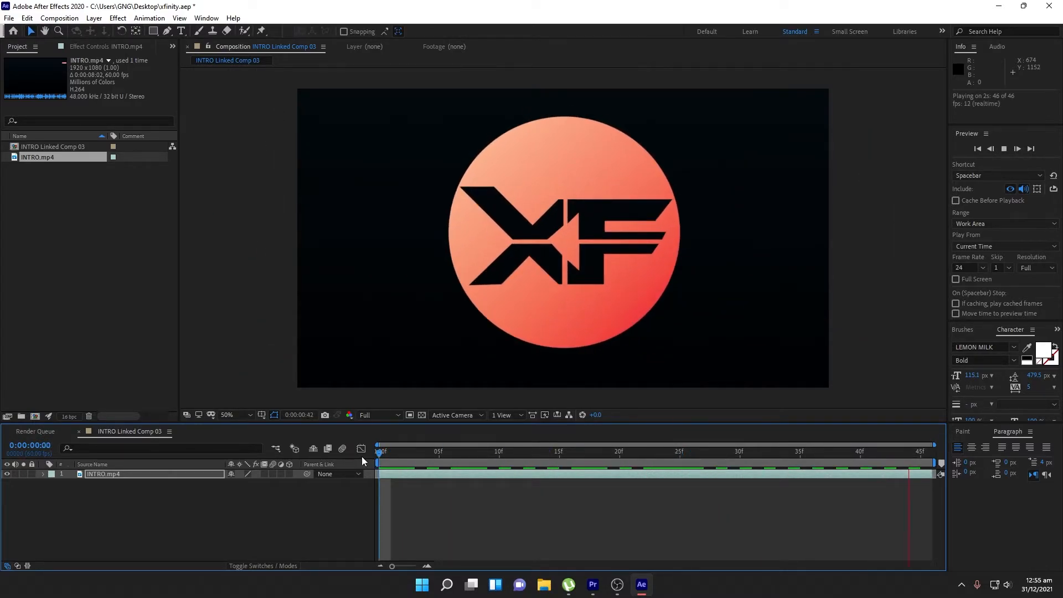
key("space")
Move the last Position keyframe to frame 25, in line with the last Scale keyframe, and return the current time to frame 2
left_click(391, 453)
left_click(41, 474)
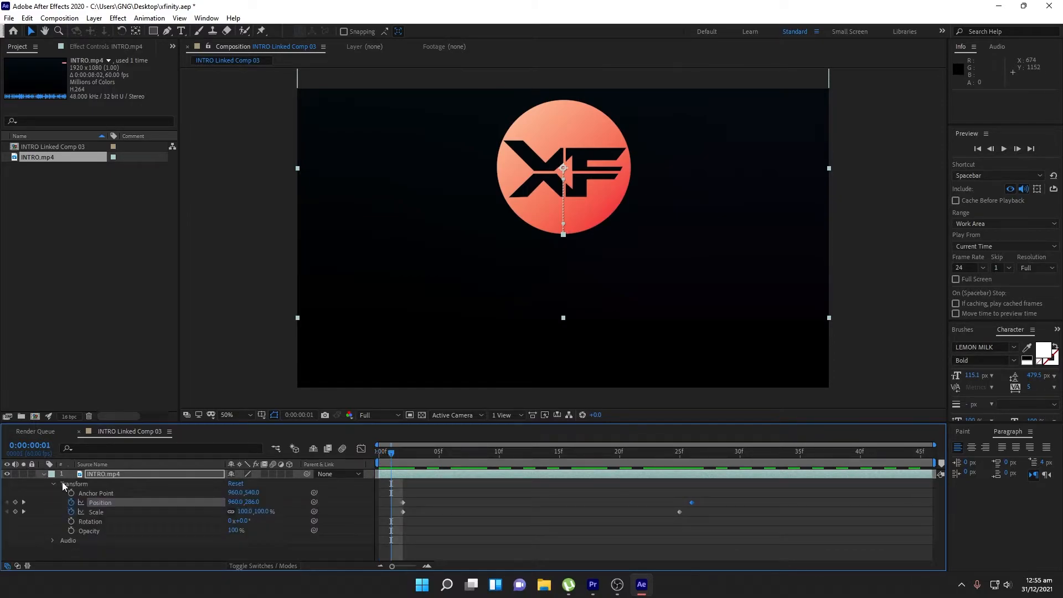
left_click_drag(396, 496, 680, 512)
left_click(672, 513)
left_click(682, 506)
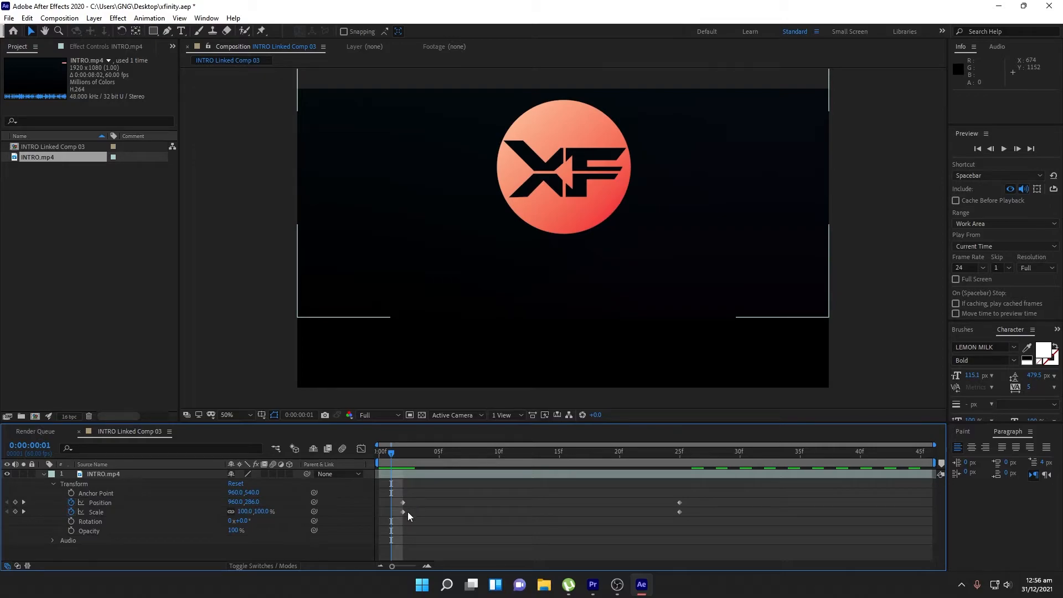
left_click(403, 454)
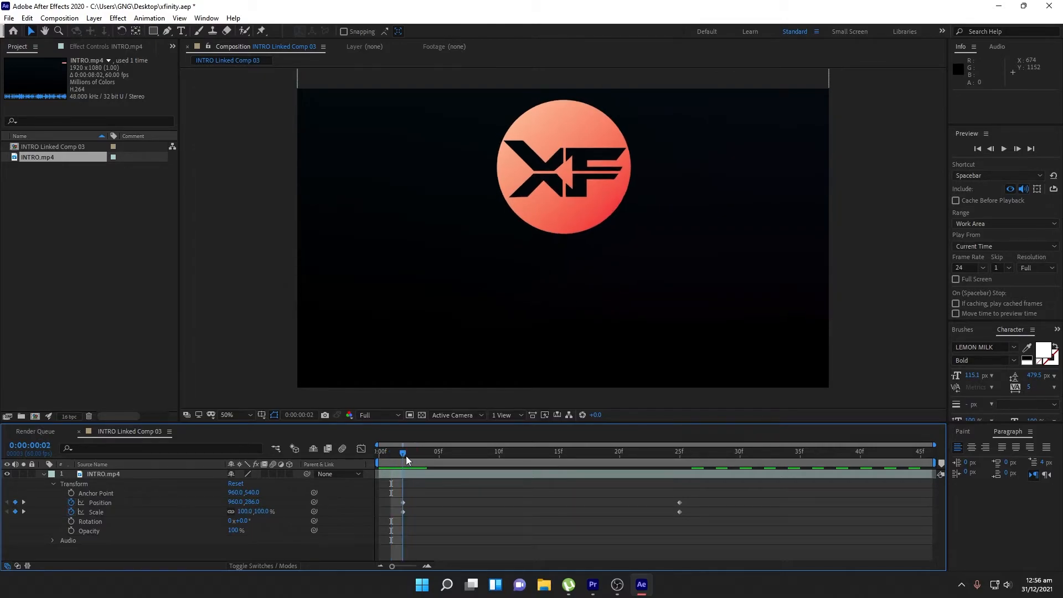
Apply Easy Ease to the INTRO.mp4 layer's Position and Scale keyframes and show them as a speed graph in the Graph Editor
mouse_move(695, 523)
left_mouse_down()
mouse_move(499, 487)
mouse_move(398, 489)
mouse_move(693, 523)
left_mouse_up()
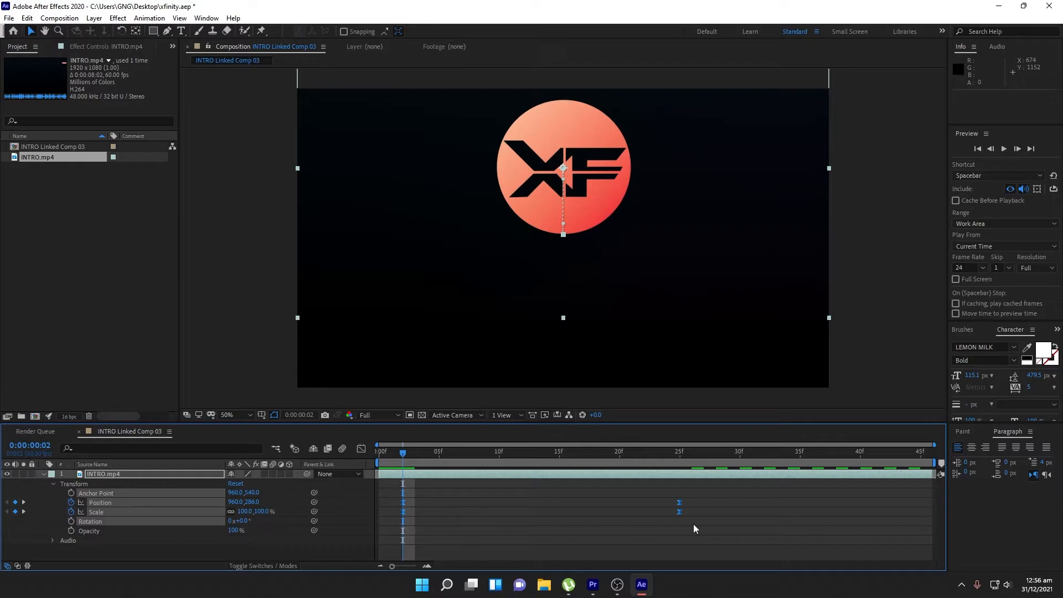
left_click(363, 448)
left_click_drag(400, 519, 708, 526)
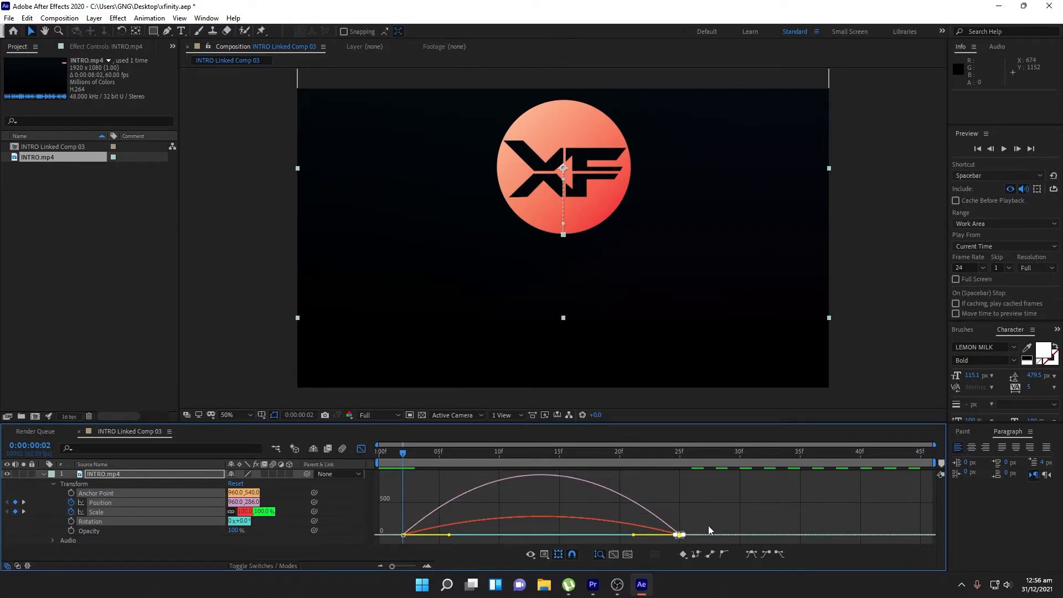
left_click(545, 554)
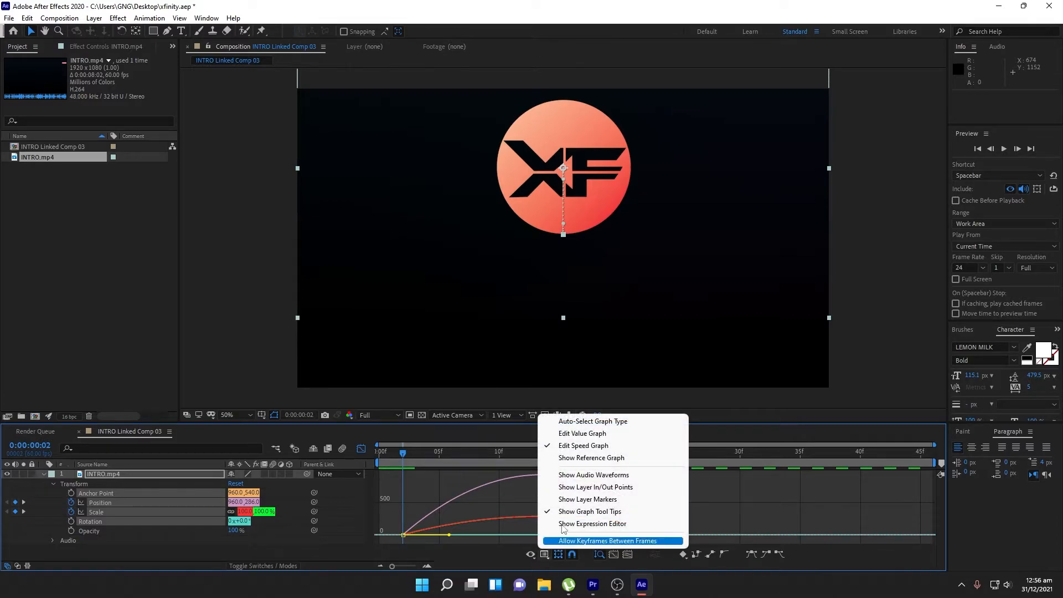
left_click(589, 451)
Extend both ease handles towards the middle so the speed curve peaks sharply midway, and preview the animation from the first frame
left_click_drag(449, 536, 517, 537)
left_click_drag(633, 538, 561, 539)
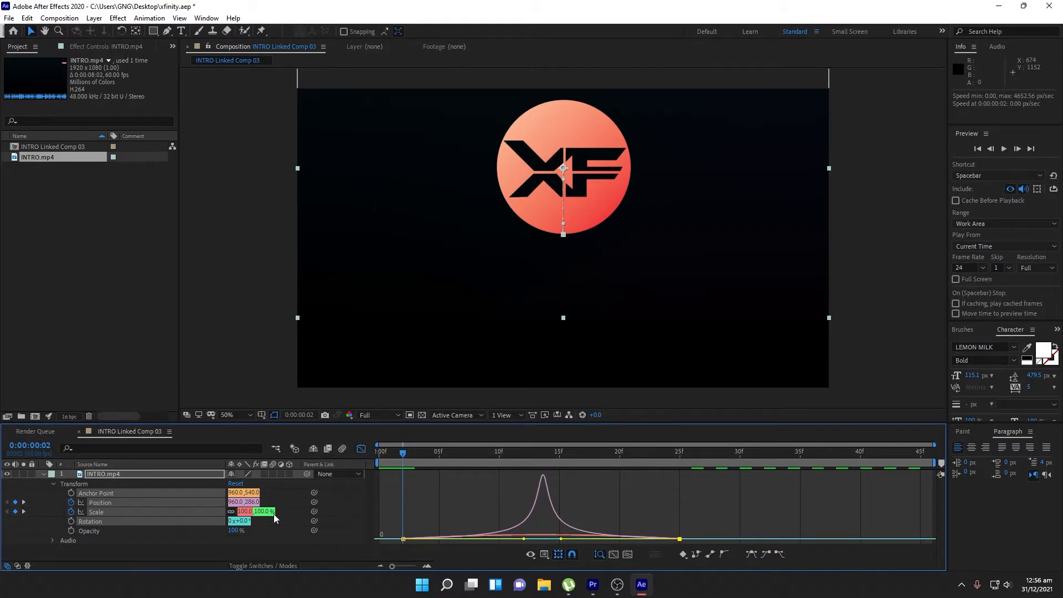
left_click(359, 450)
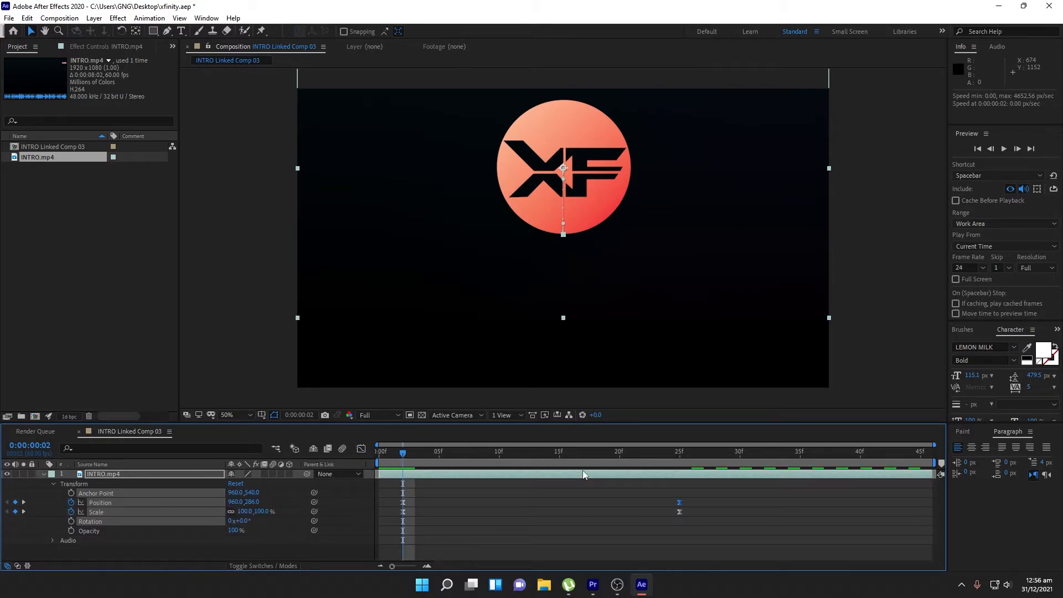
left_click(378, 452)
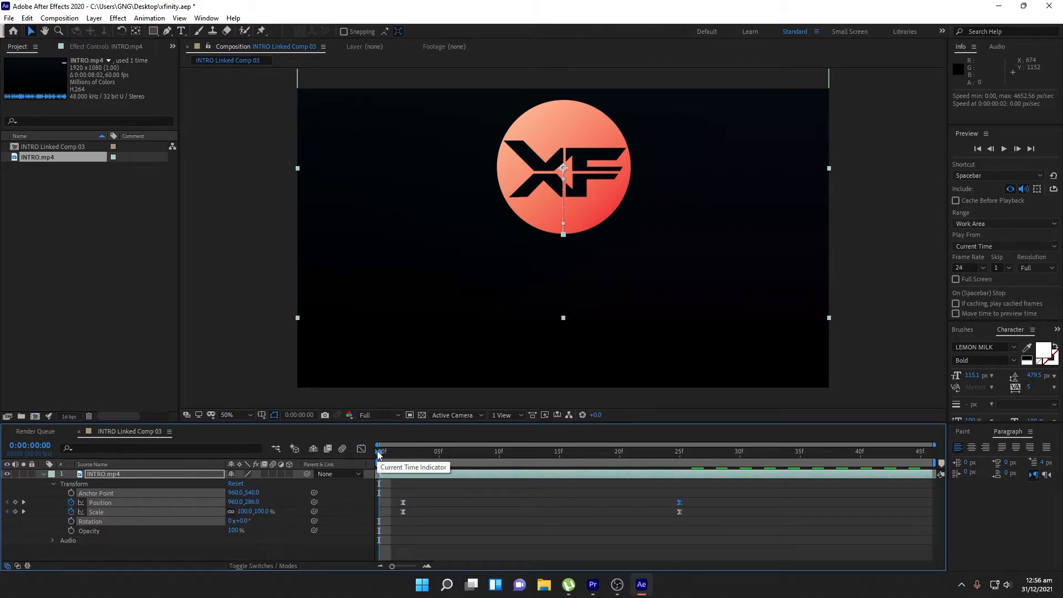
key("space")
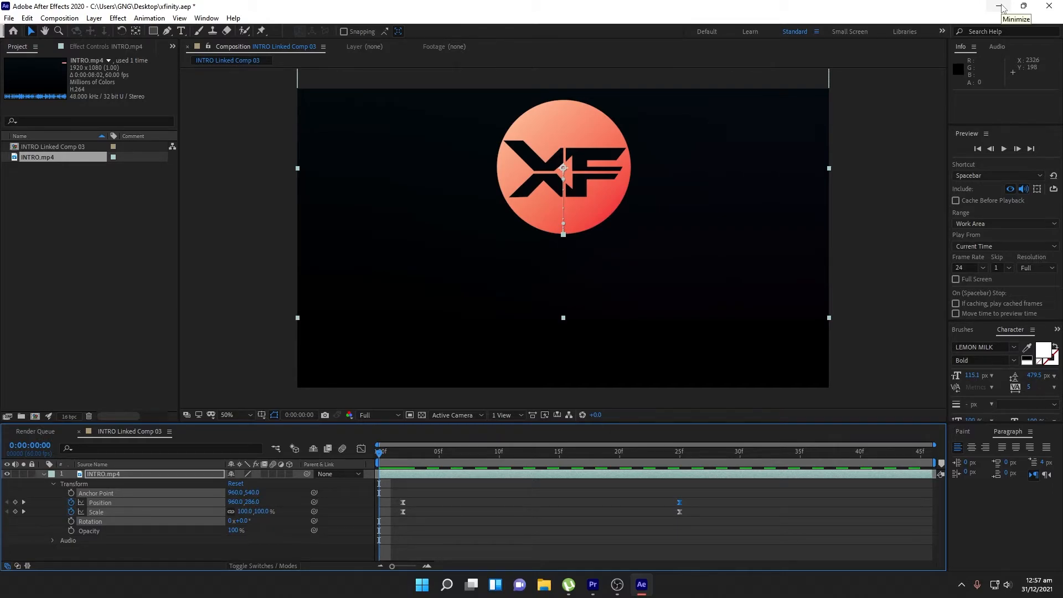
Switch to Premiere Pro and play the linked composition clip in the Render sequence from the start to check the updated animation
left_click(1002, 8)
left_click(391, 492)
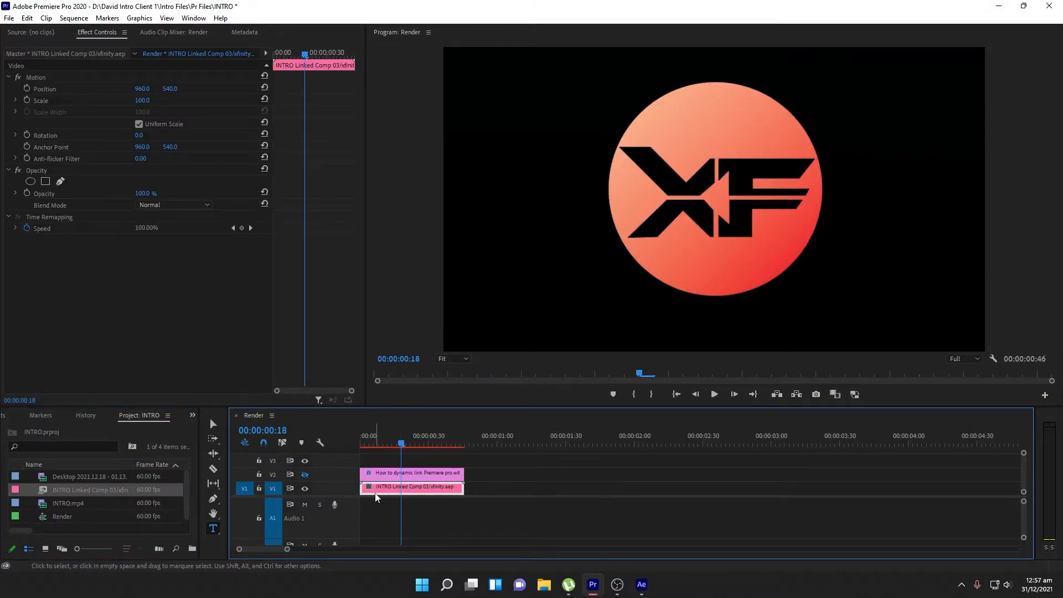
left_click_drag(403, 441, 463, 442)
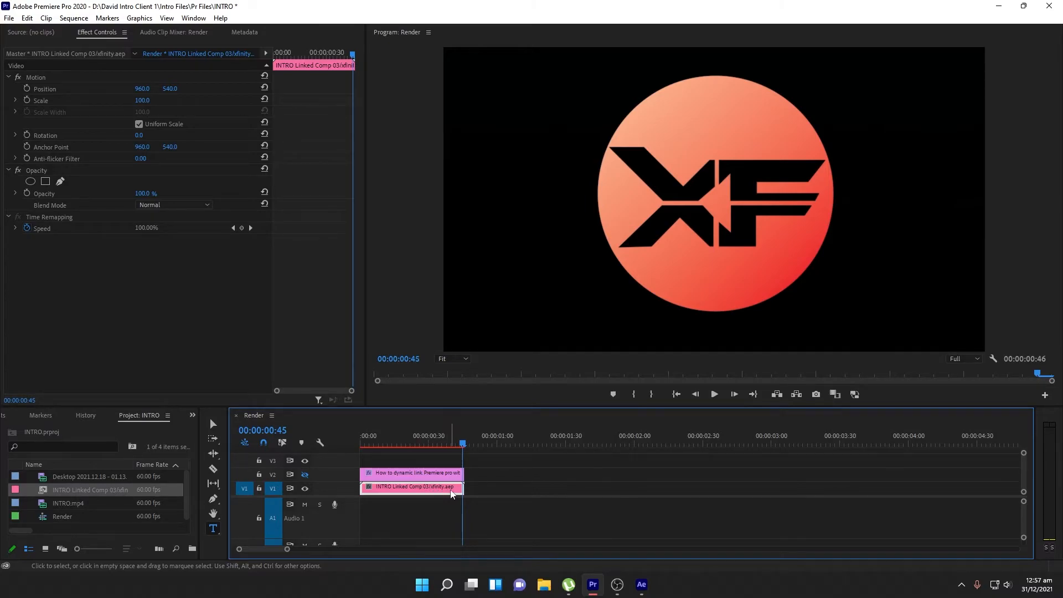
key("Home")
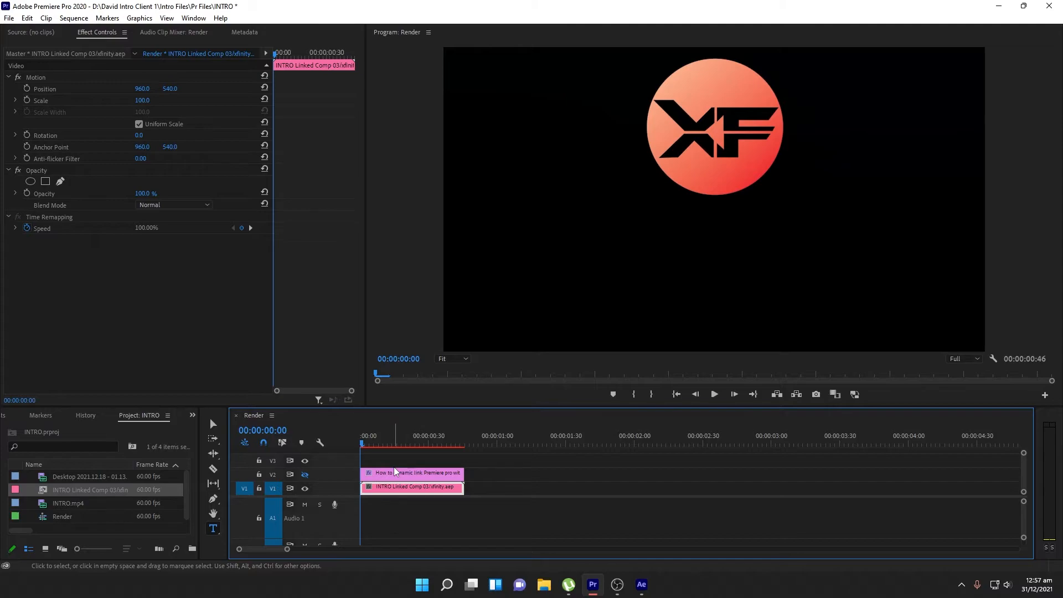
key("space")
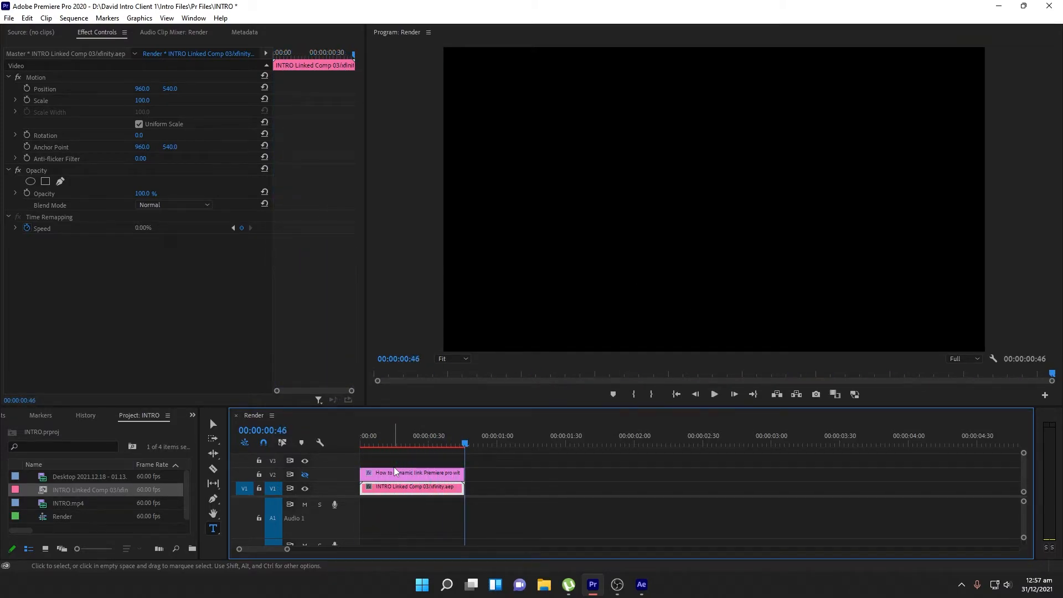
key("space")
key("space")
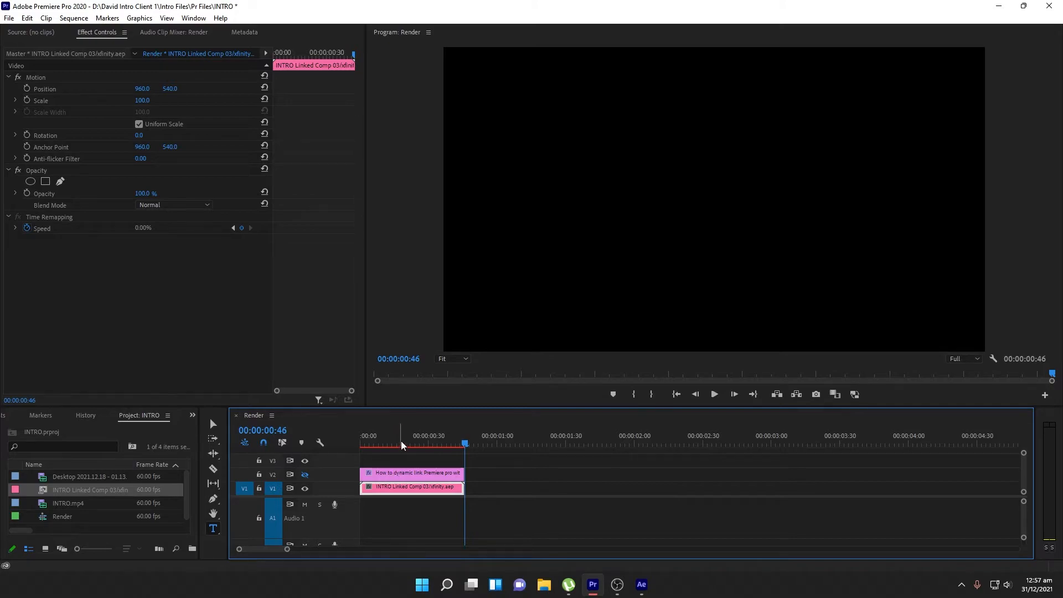
key("space")
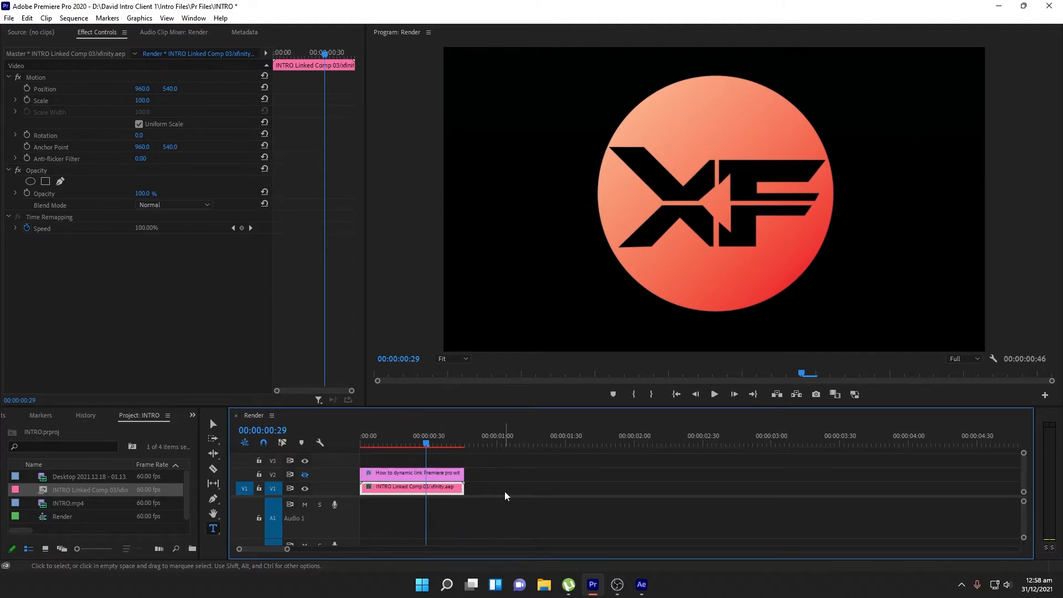
Switch to After Effects and add a text layer reading XFINITY above the INTRO.mp4 layer
left_click(641, 584)
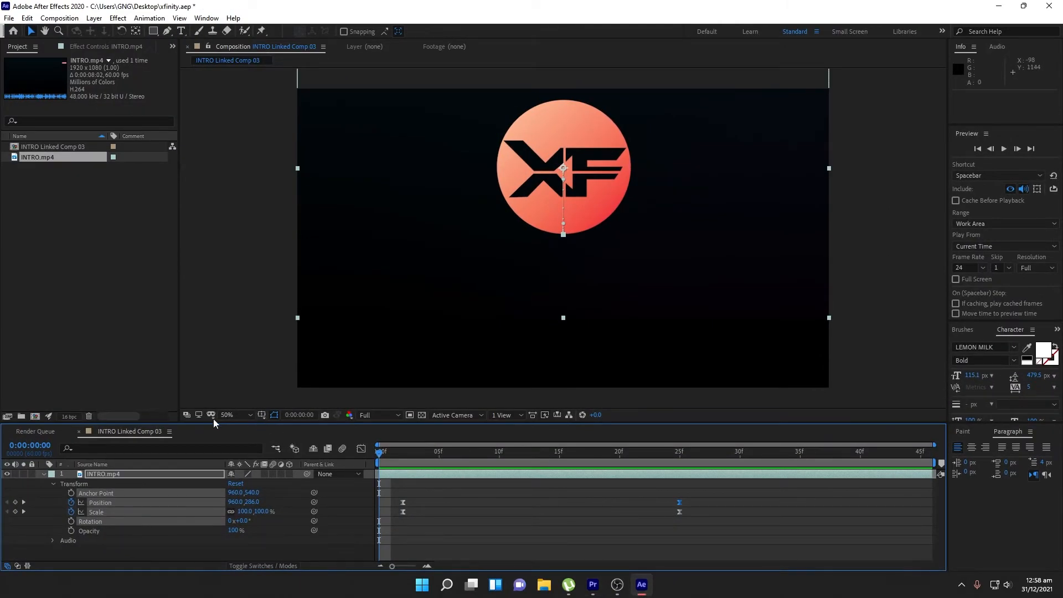
left_click(43, 475)
right_click(125, 495)
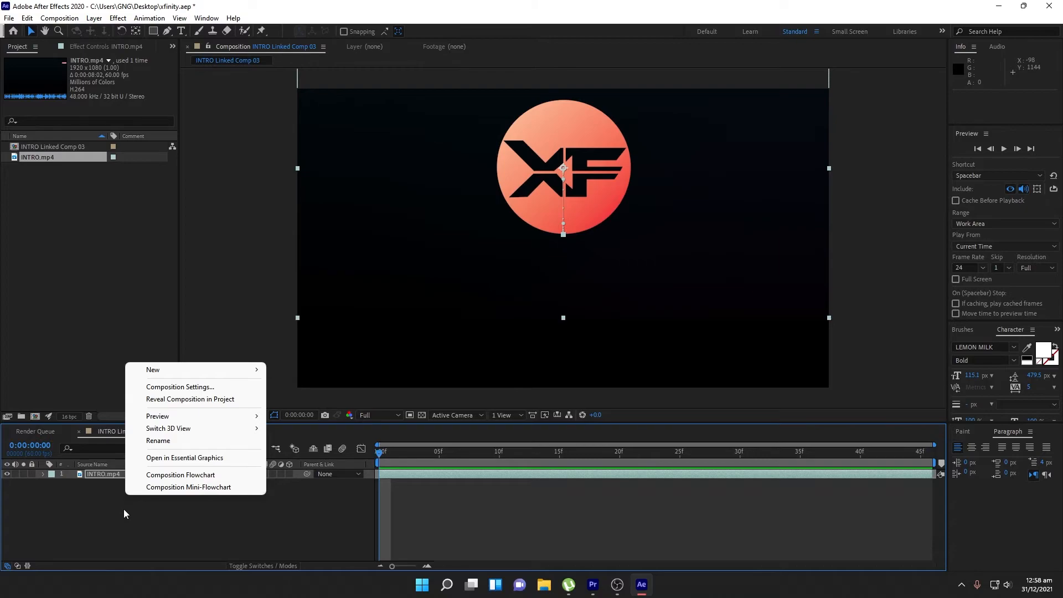
mouse_move(232, 370)
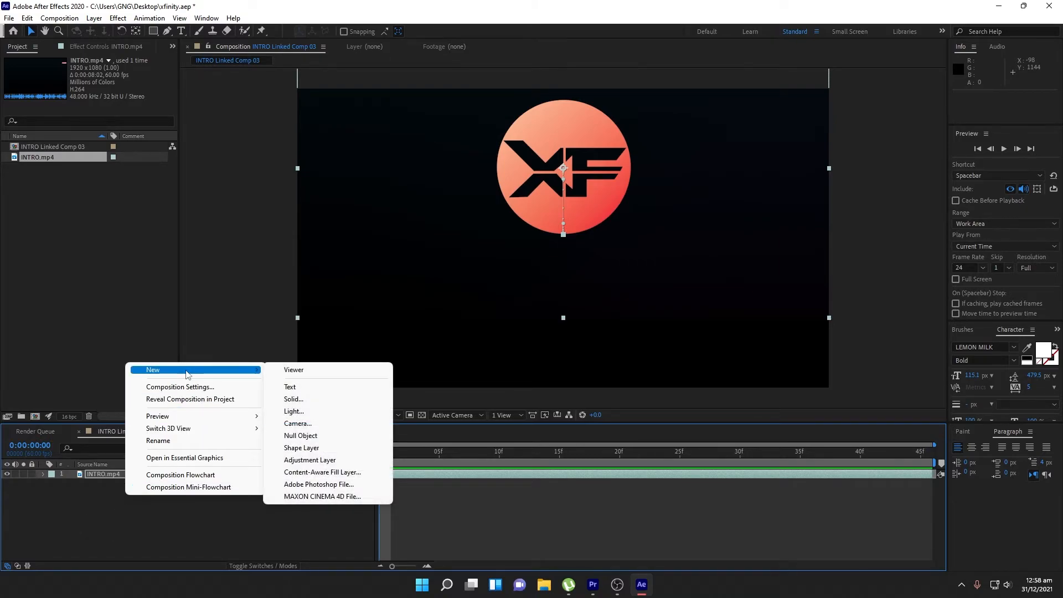
left_click(321, 387)
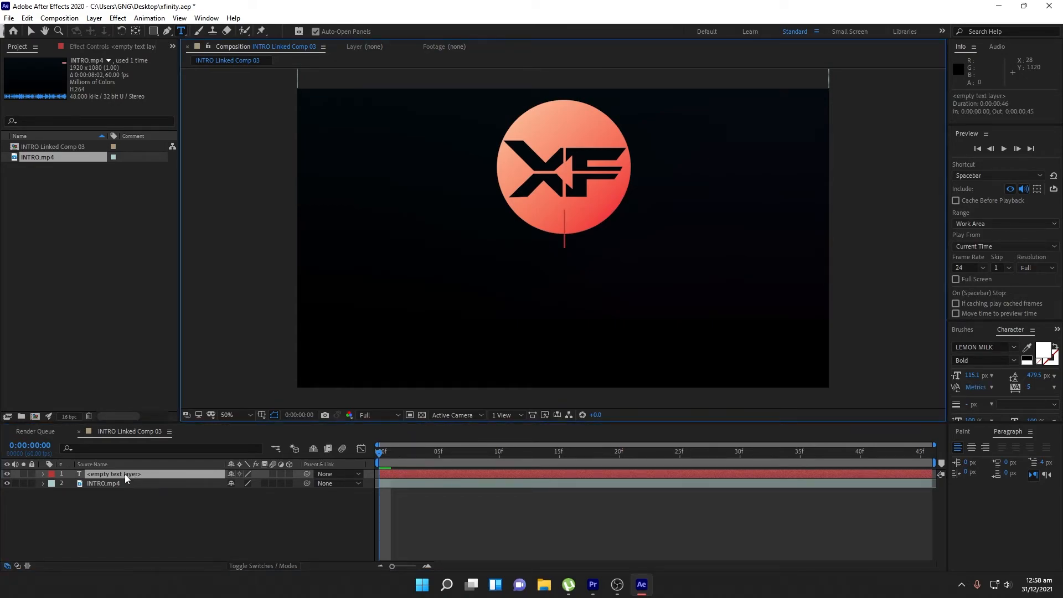
type("XFINITY")
left_click(149, 474)
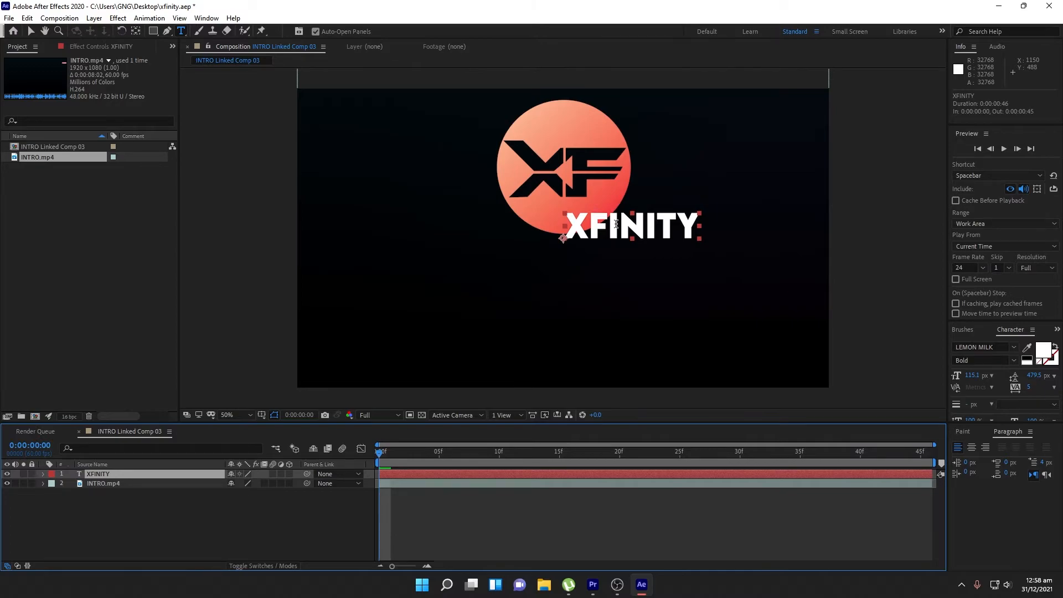
Move the XFINITY text to the frame's upper-left corner, at about 54, 146
key("v")
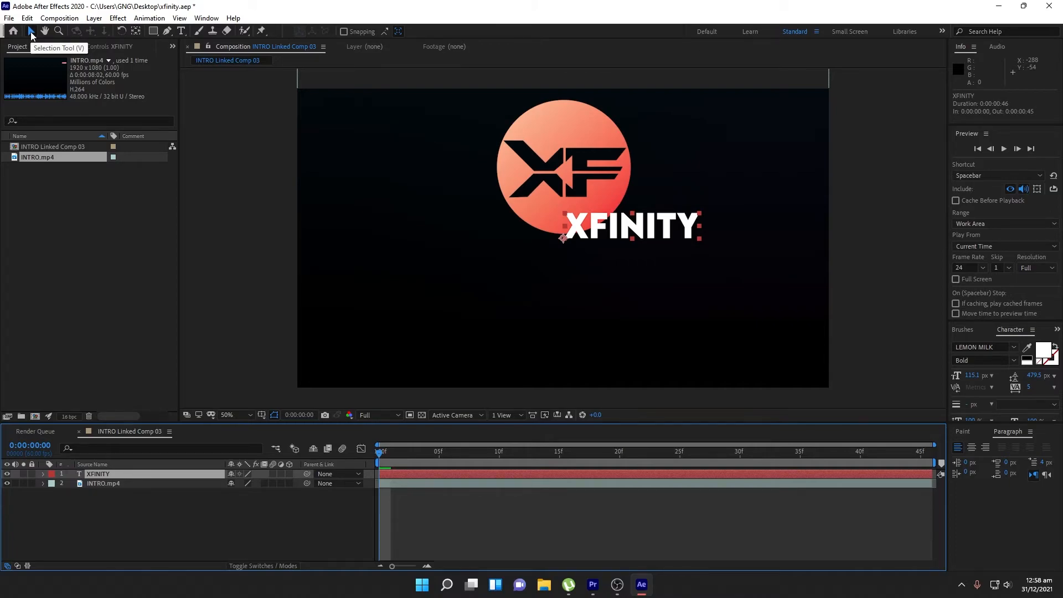
left_click_drag(647, 231, 411, 242)
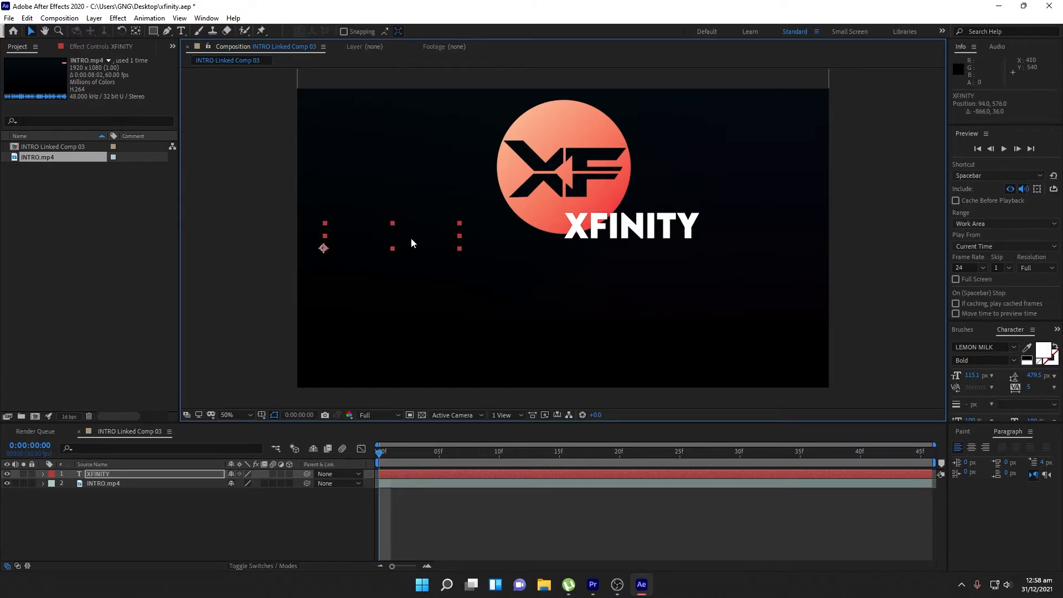
key("Caps_Lock")
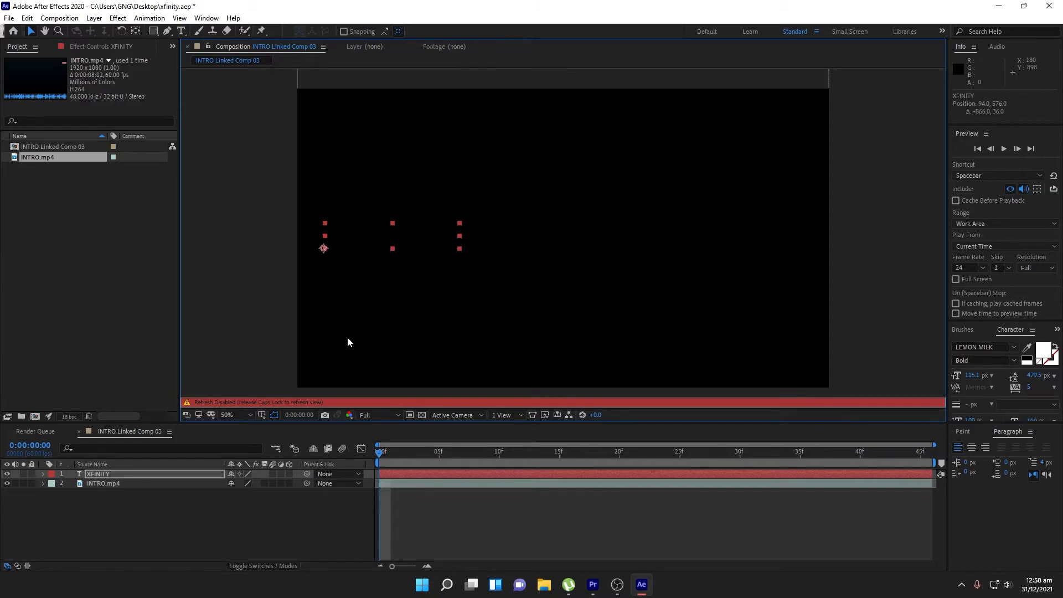
key("Caps_Lock")
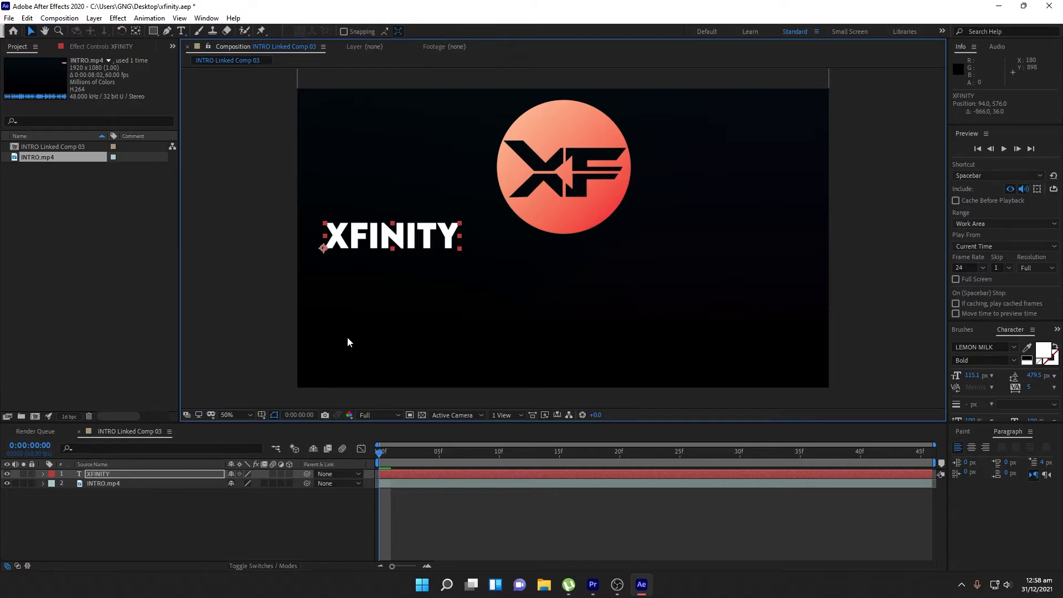
left_click_drag(392, 233, 381, 113)
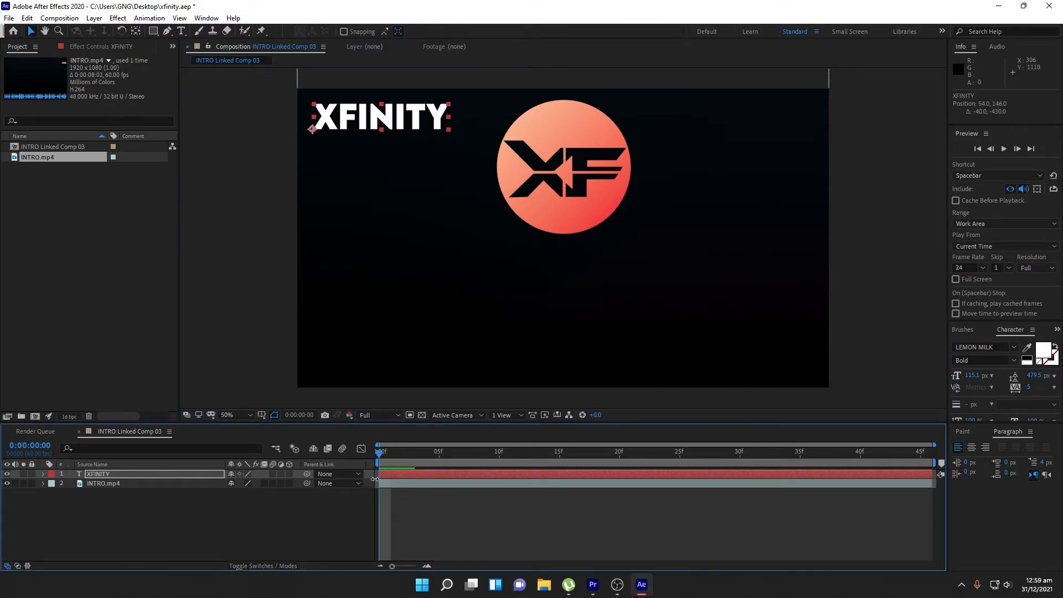
Animate the XFINITY layer's Position with keyframes at 54, 146 on frame 21 and off-screen at -604, 146 on frame 0
left_click_drag(382, 452, 633, 453)
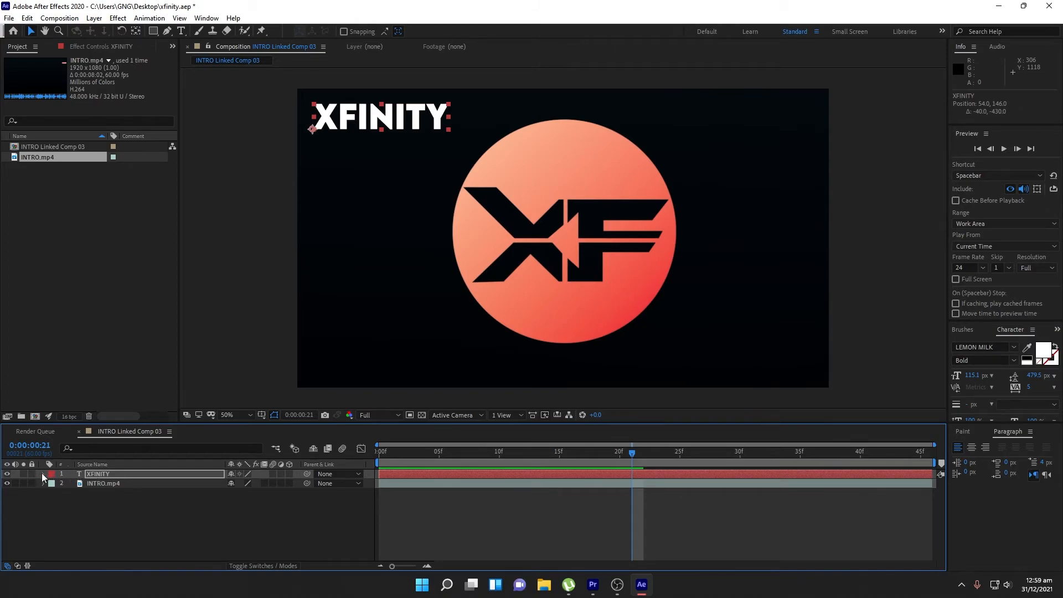
key("p")
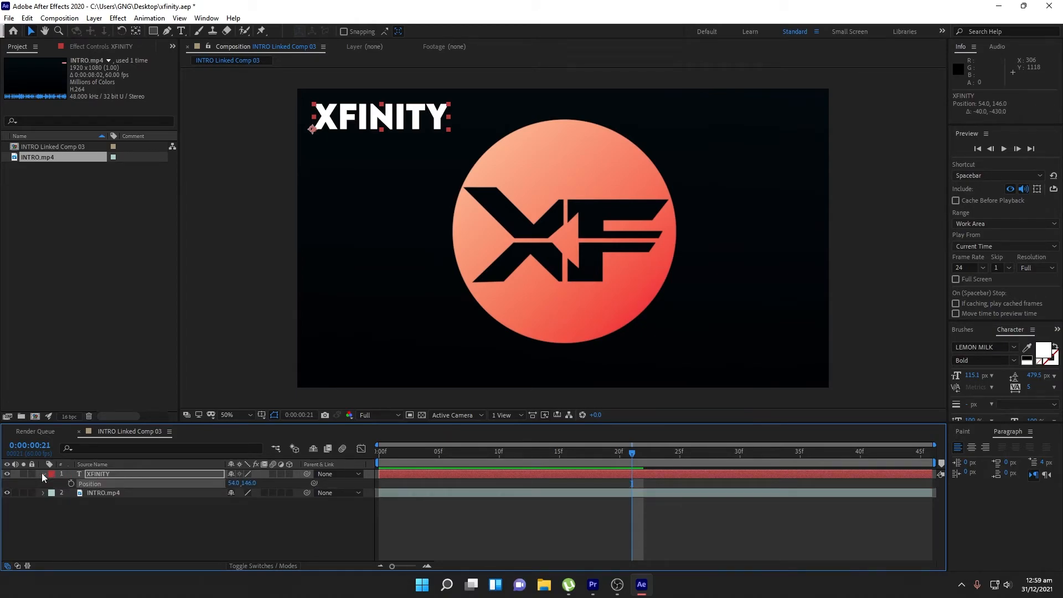
left_click(71, 483)
left_click_drag(636, 453, 367, 463)
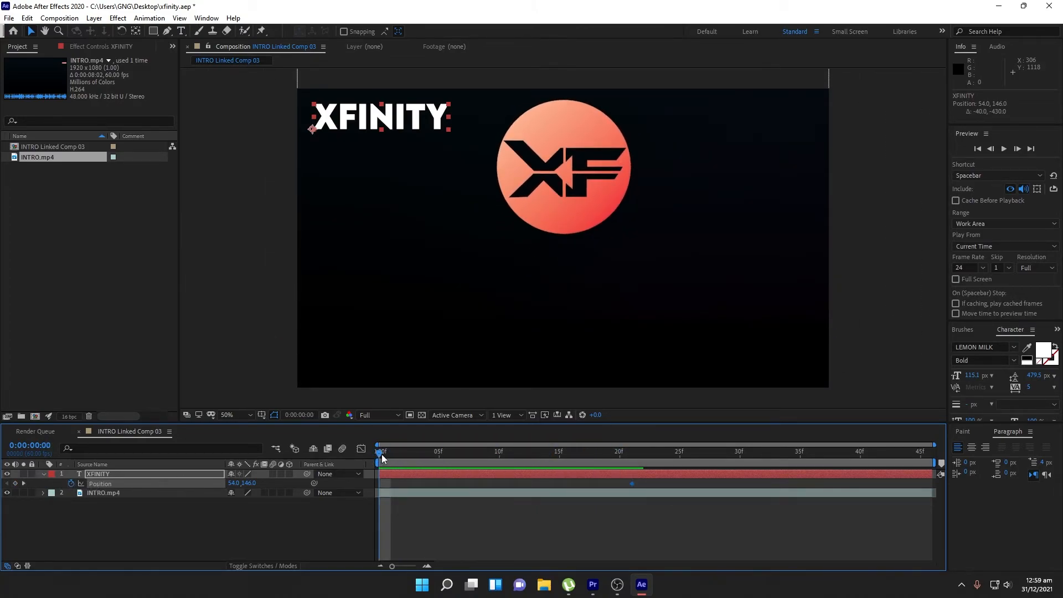
left_click_drag(234, 483, 0, 483)
left_click_drag(233, 483, 114, 487)
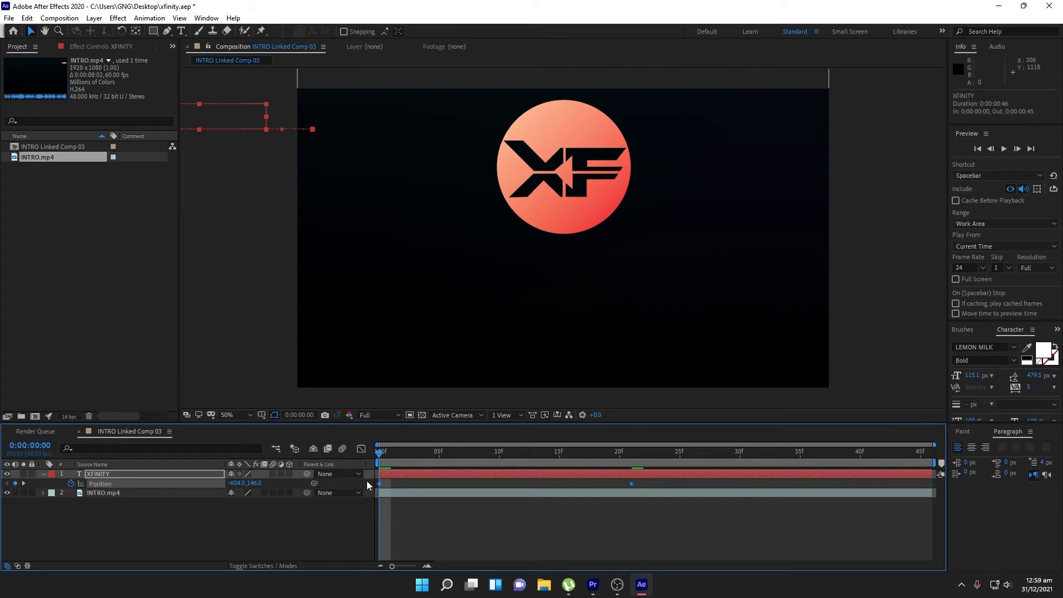
Collapse the XFINITY layer's properties, preview the text slide-in from the first frame, and scrub to frame 24
left_click(43, 474)
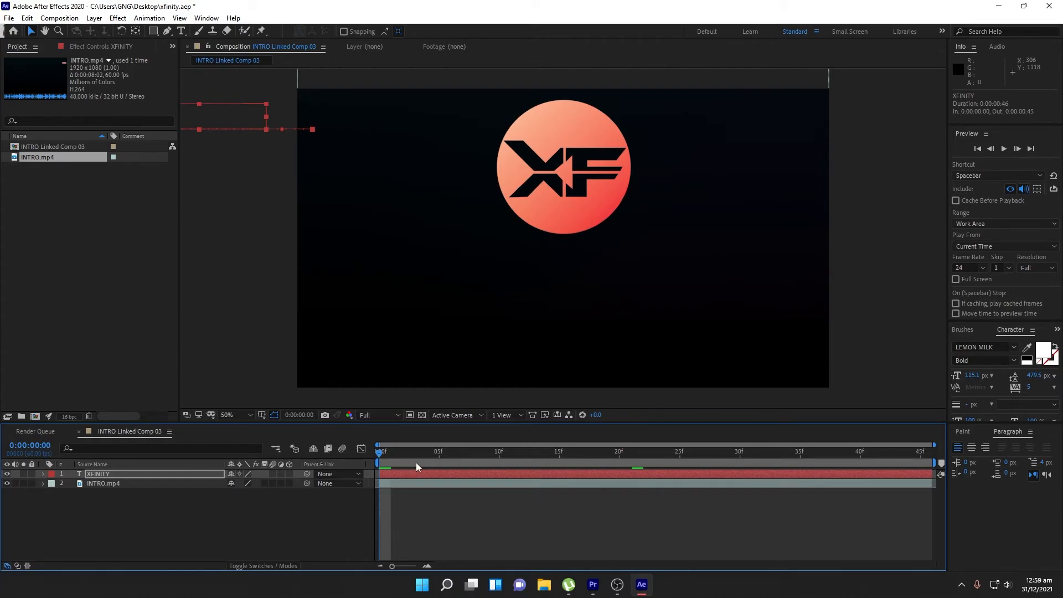
key("space")
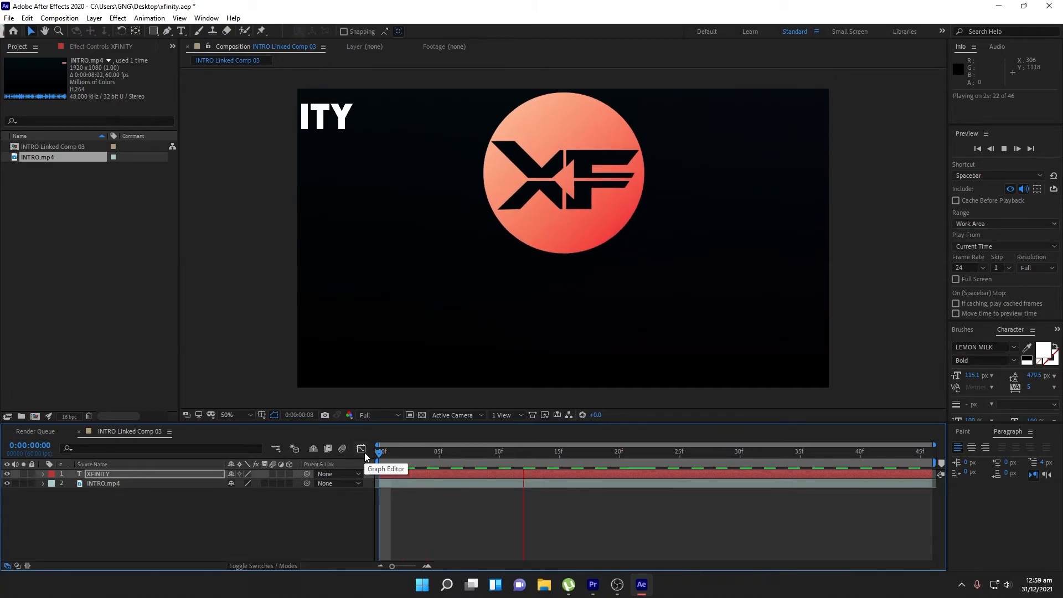
key("space")
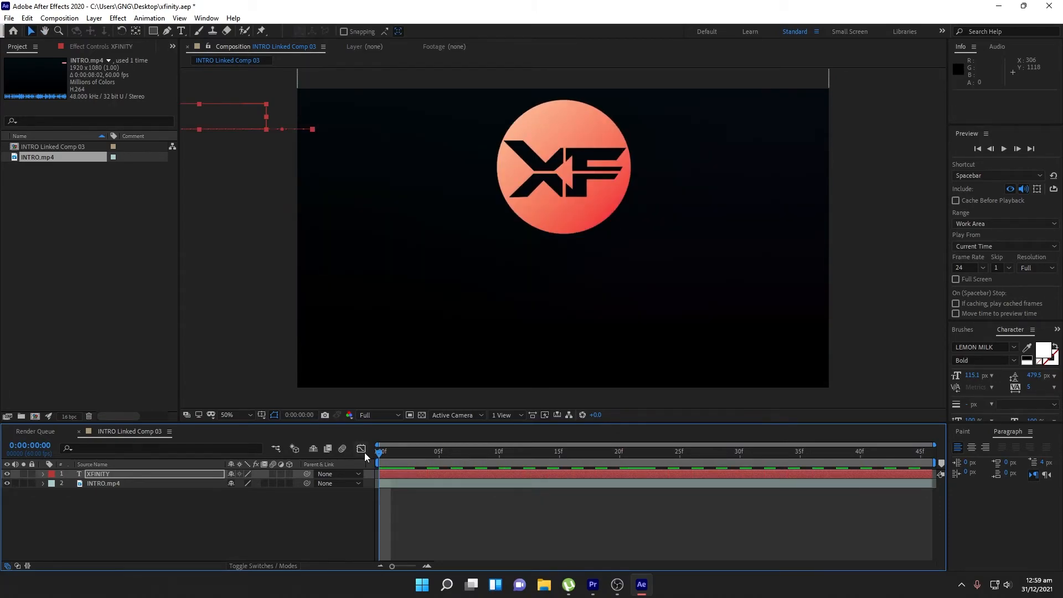
left_click_drag(380, 453, 670, 456)
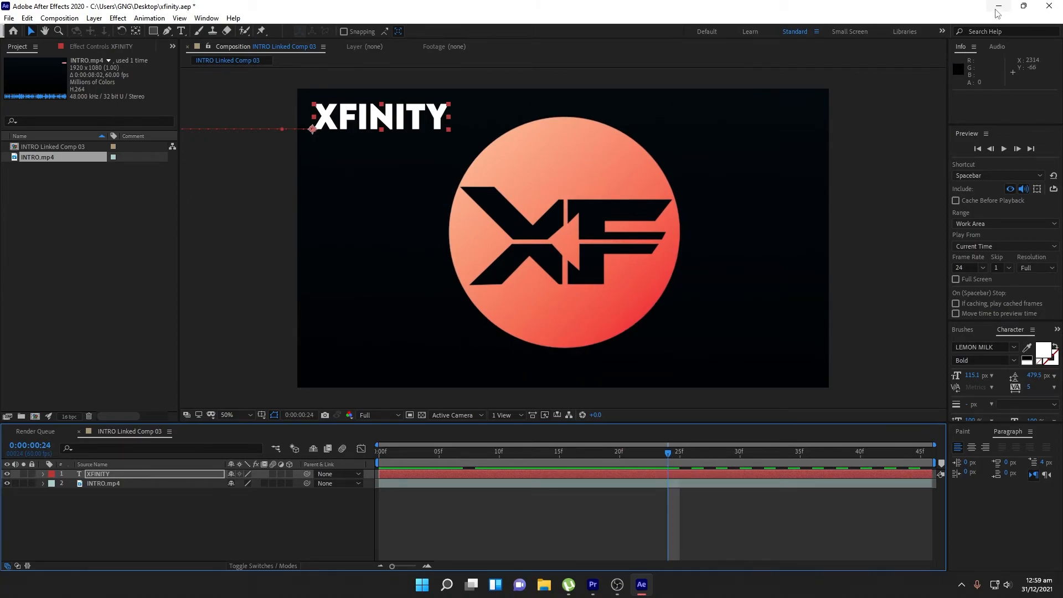
Switch to Premiere Pro, play and scrub the linked clip from the start to check the added text, and return to After Effects
left_click(998, 7)
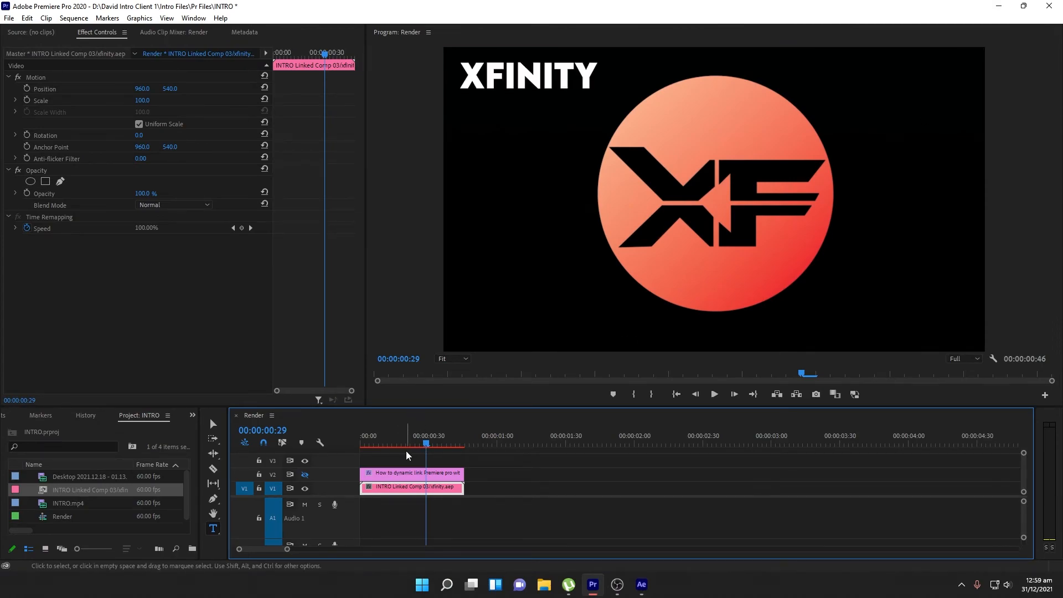
key("Home")
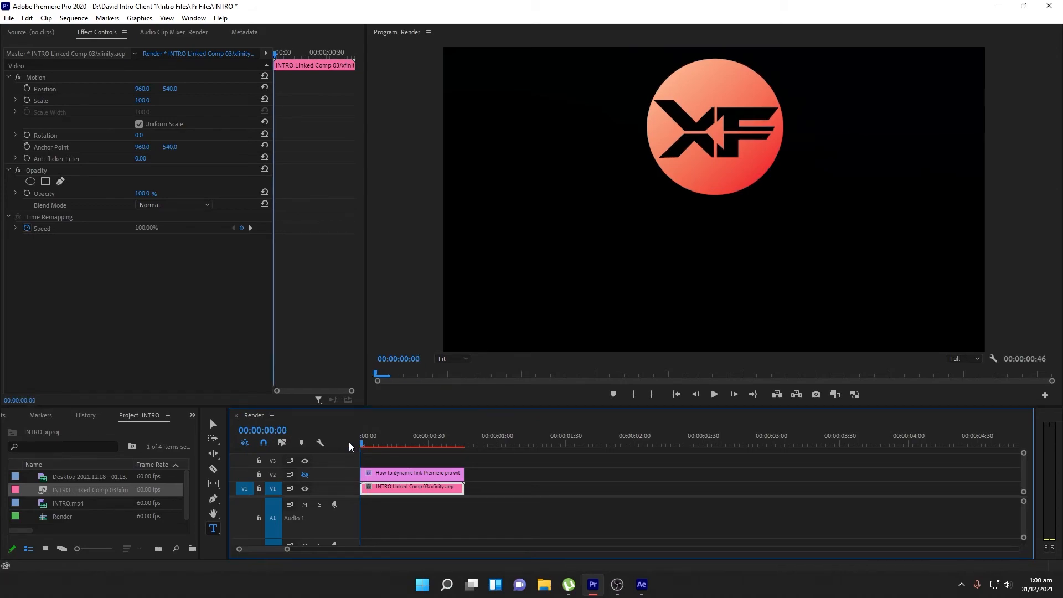
key("space")
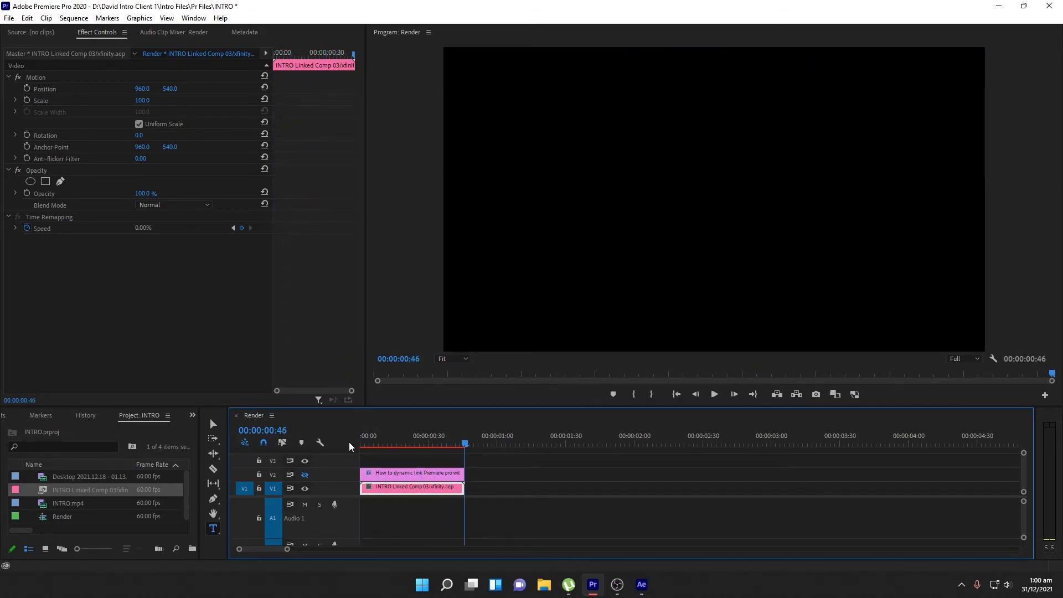
key("space")
key("space")
key("space")
key("space")
left_click(413, 445)
left_click_drag(413, 445, 408, 446)
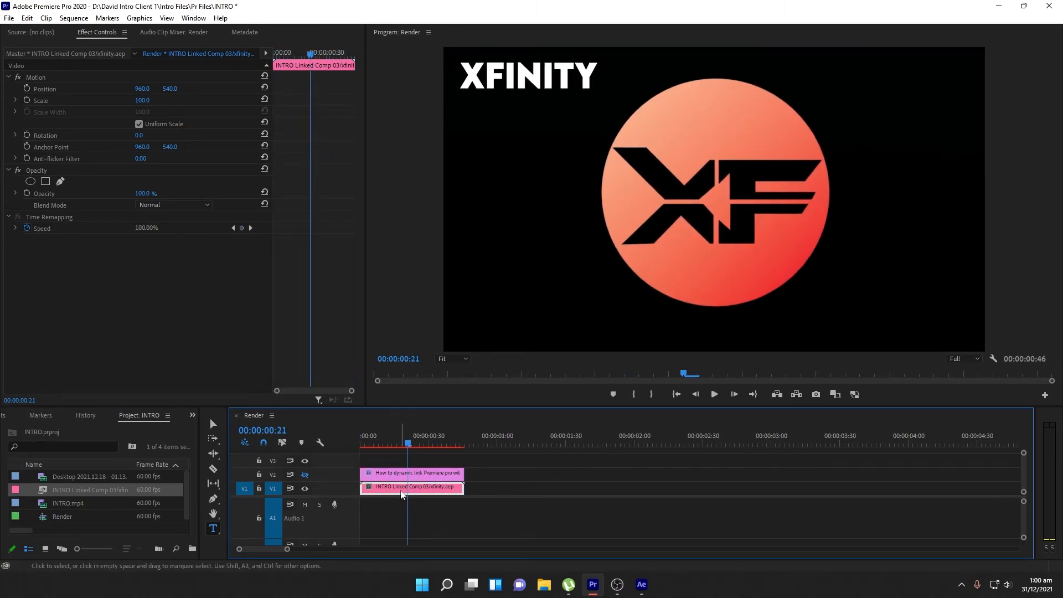
left_click(996, 9)
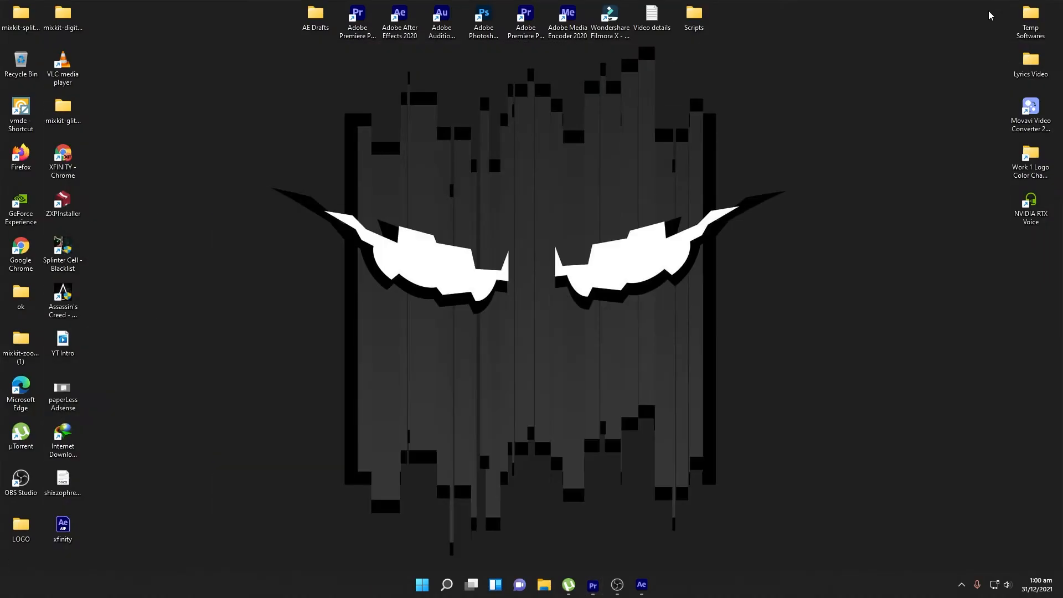
left_click(641, 585)
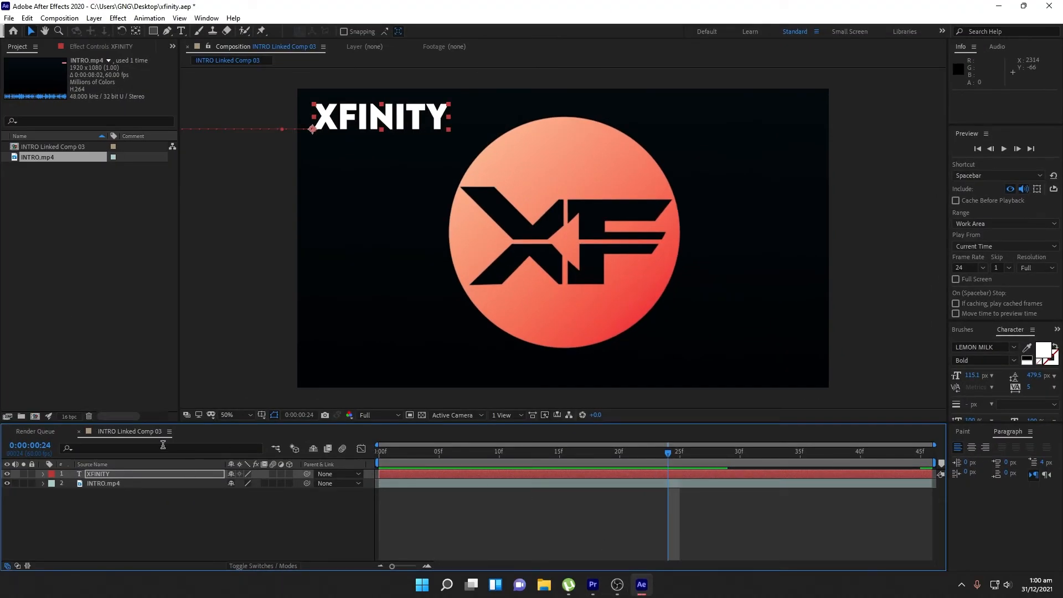